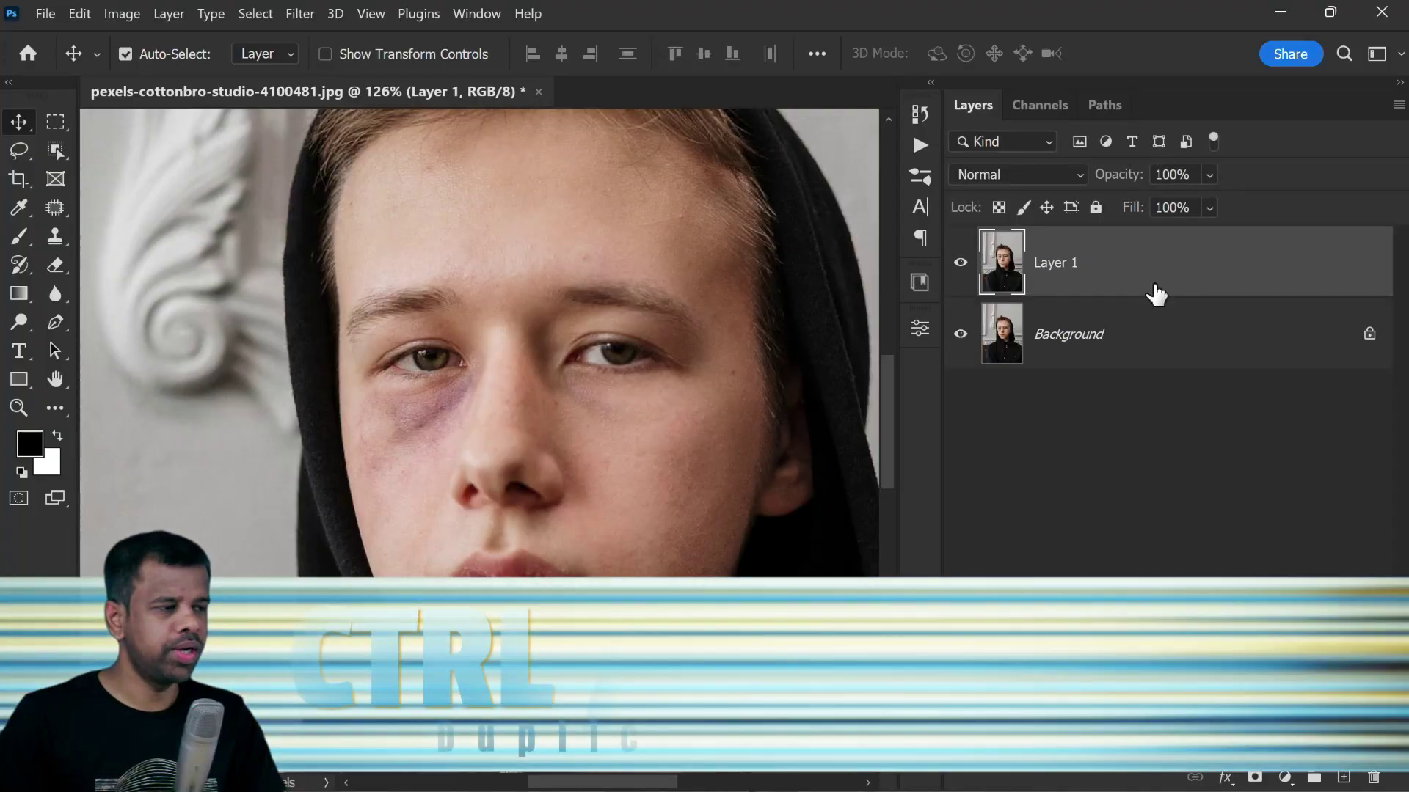
pyautogui.hotkey('ctrl', 'j')
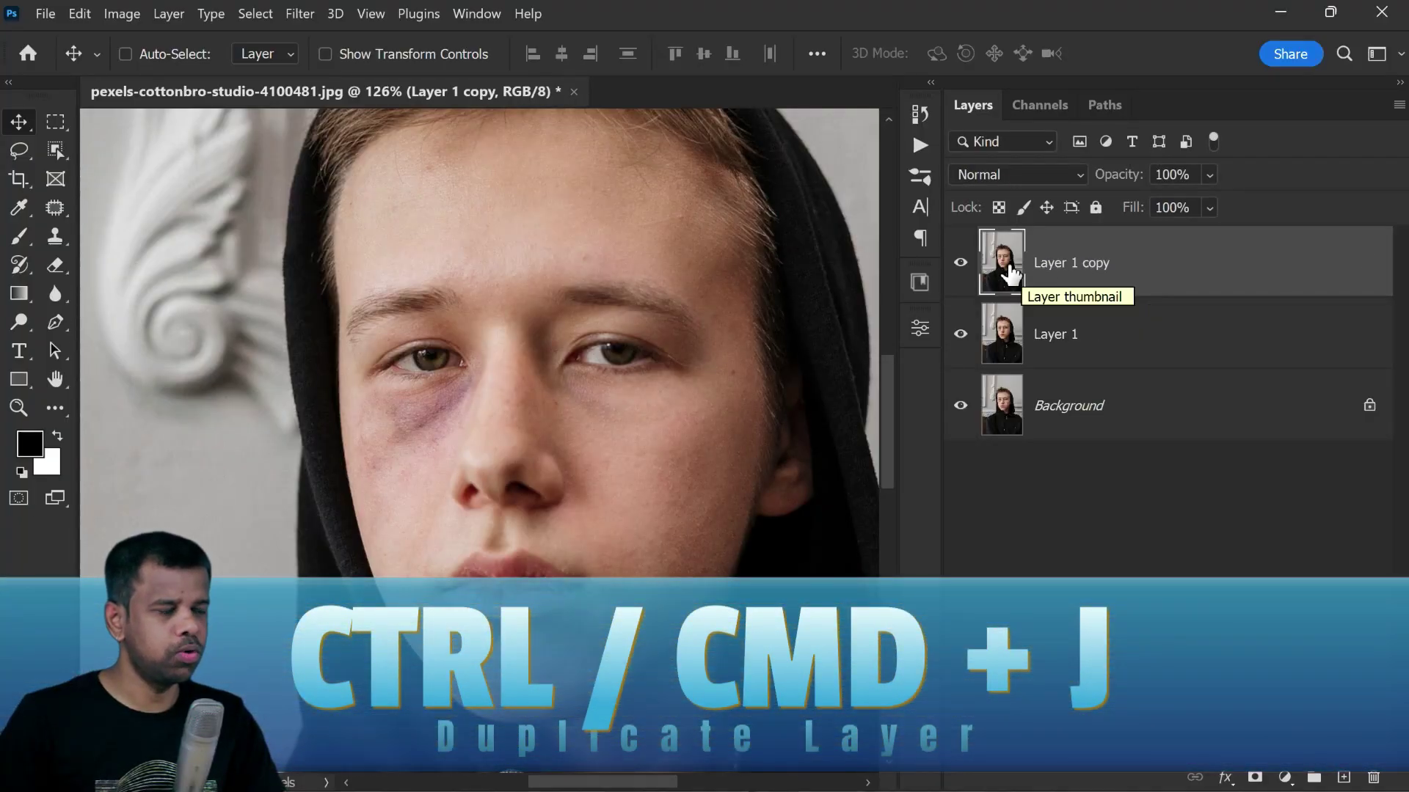
# Duplicate the photo layer again and rename the two copies TEXTURE and COLOR.
pyautogui.doubleClick(1052, 264)
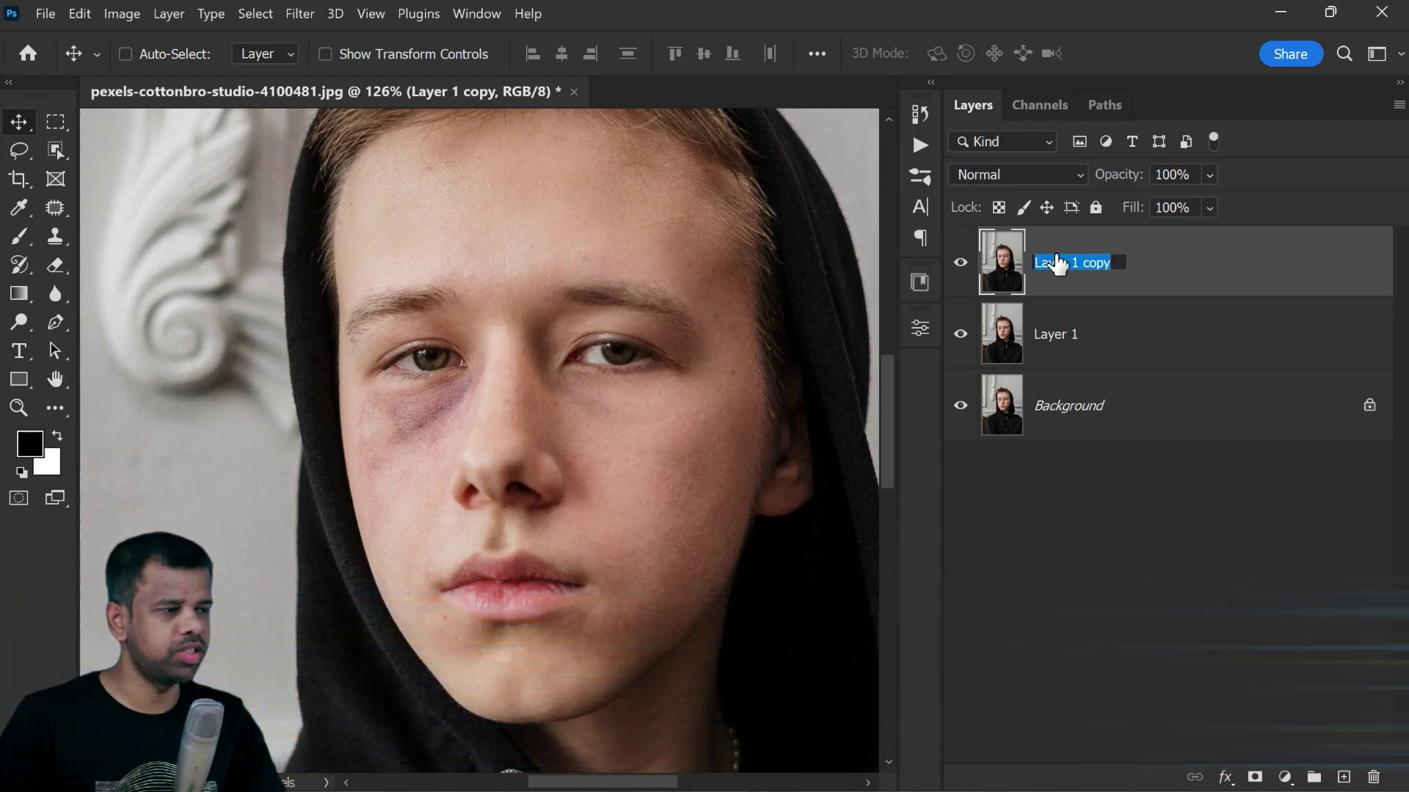
pyautogui.write('TEXTURE')
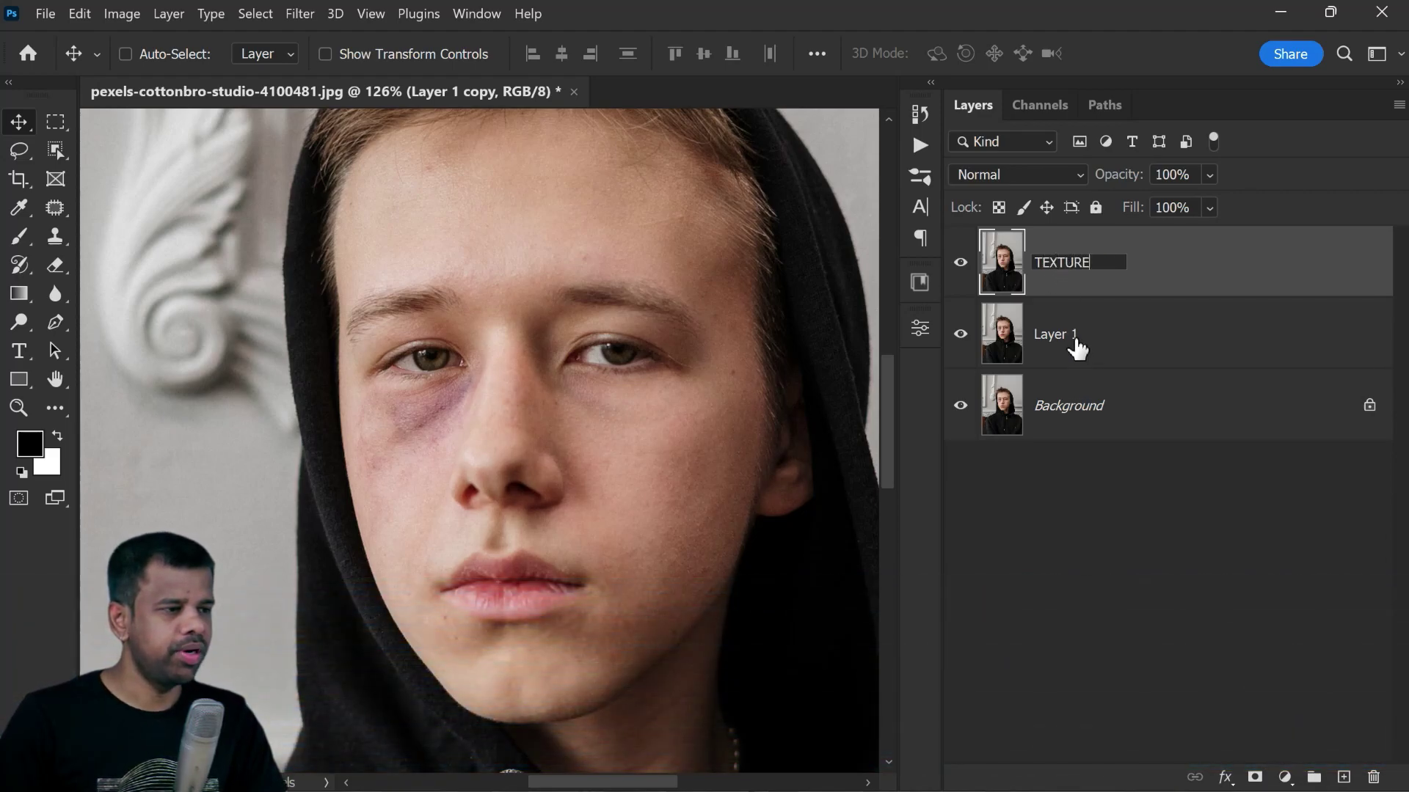
pyautogui.doubleClick(1076, 340)
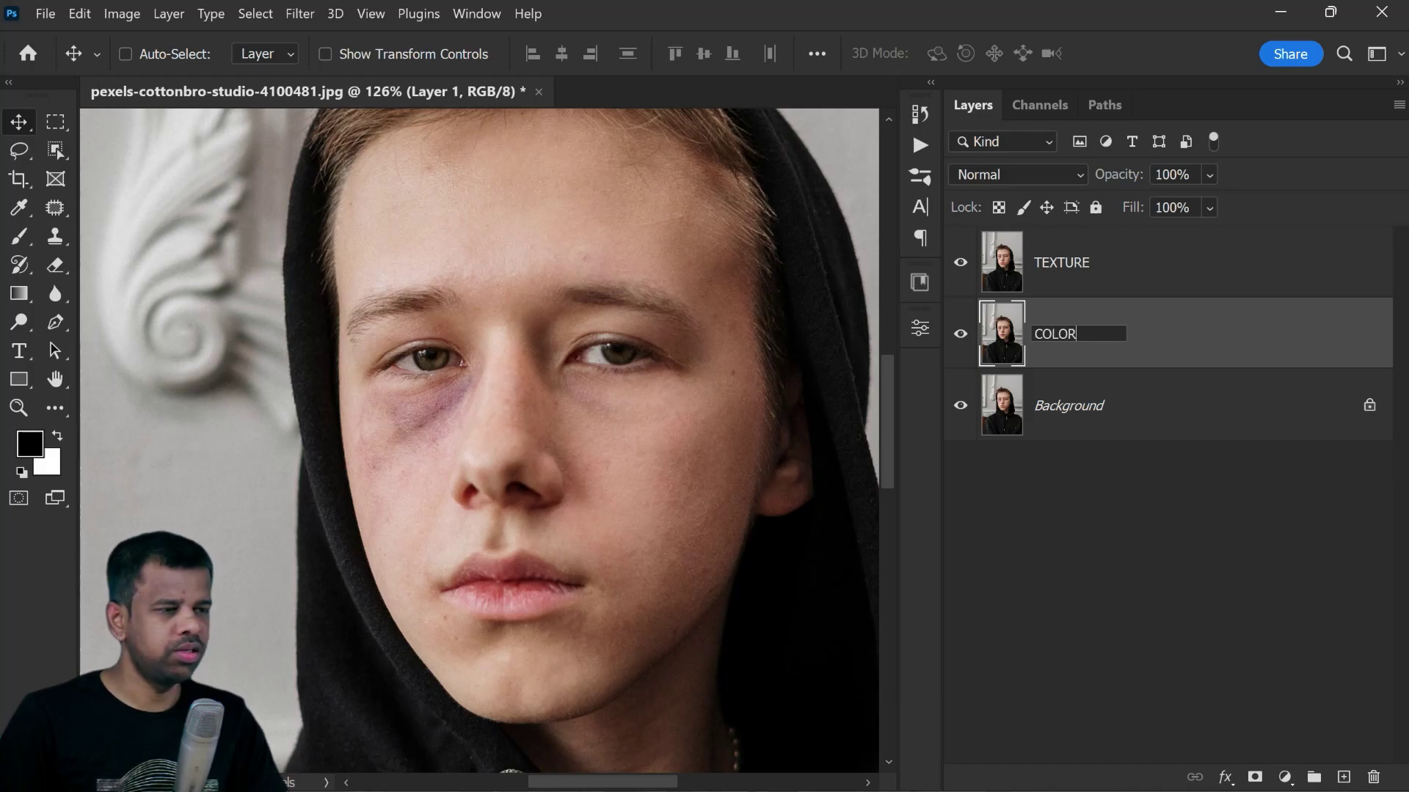
pyautogui.write('COLOR')
pyautogui.press('Return')
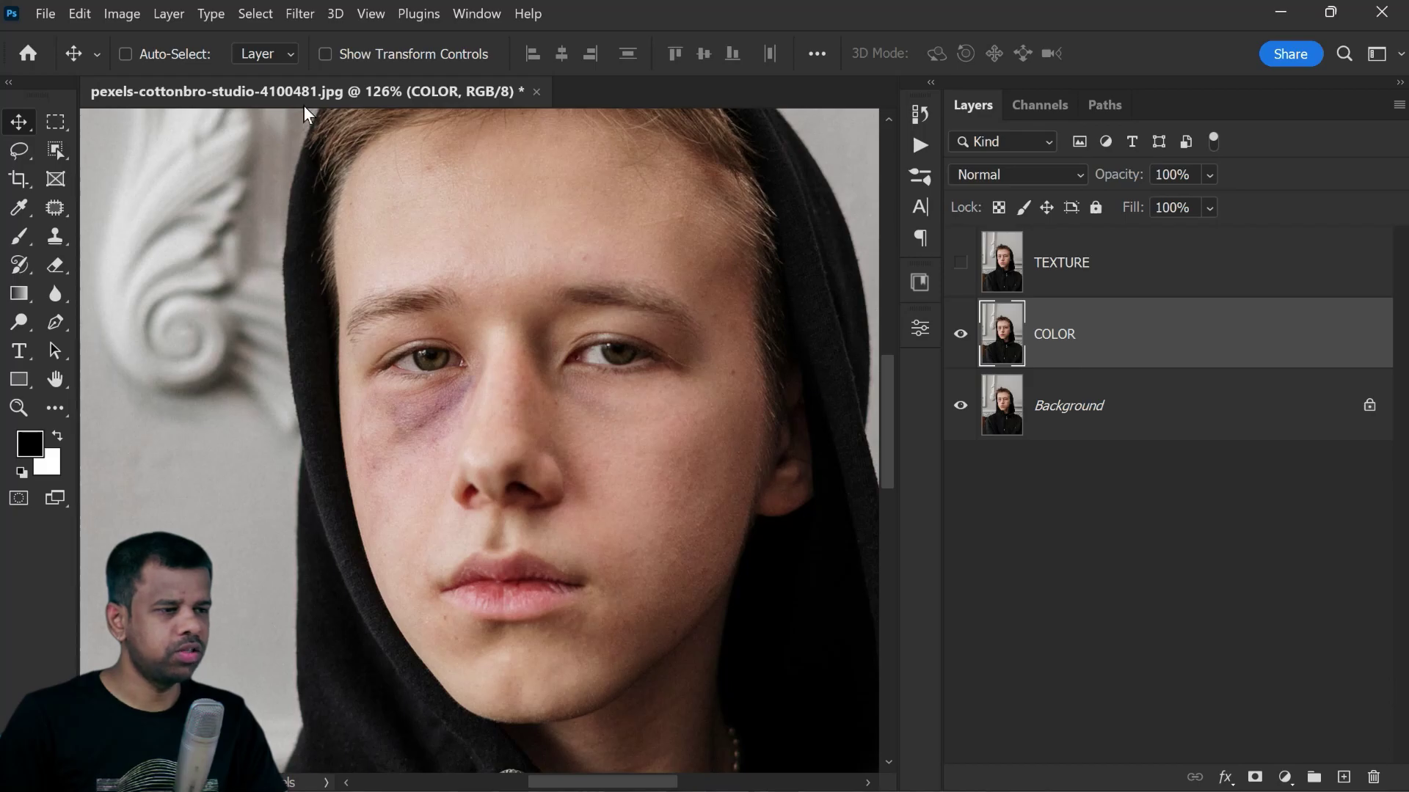
# Blur the COLOR layer with a Gaussian Blur of about 4.9 pixels radius.
pyautogui.click(288, 21)
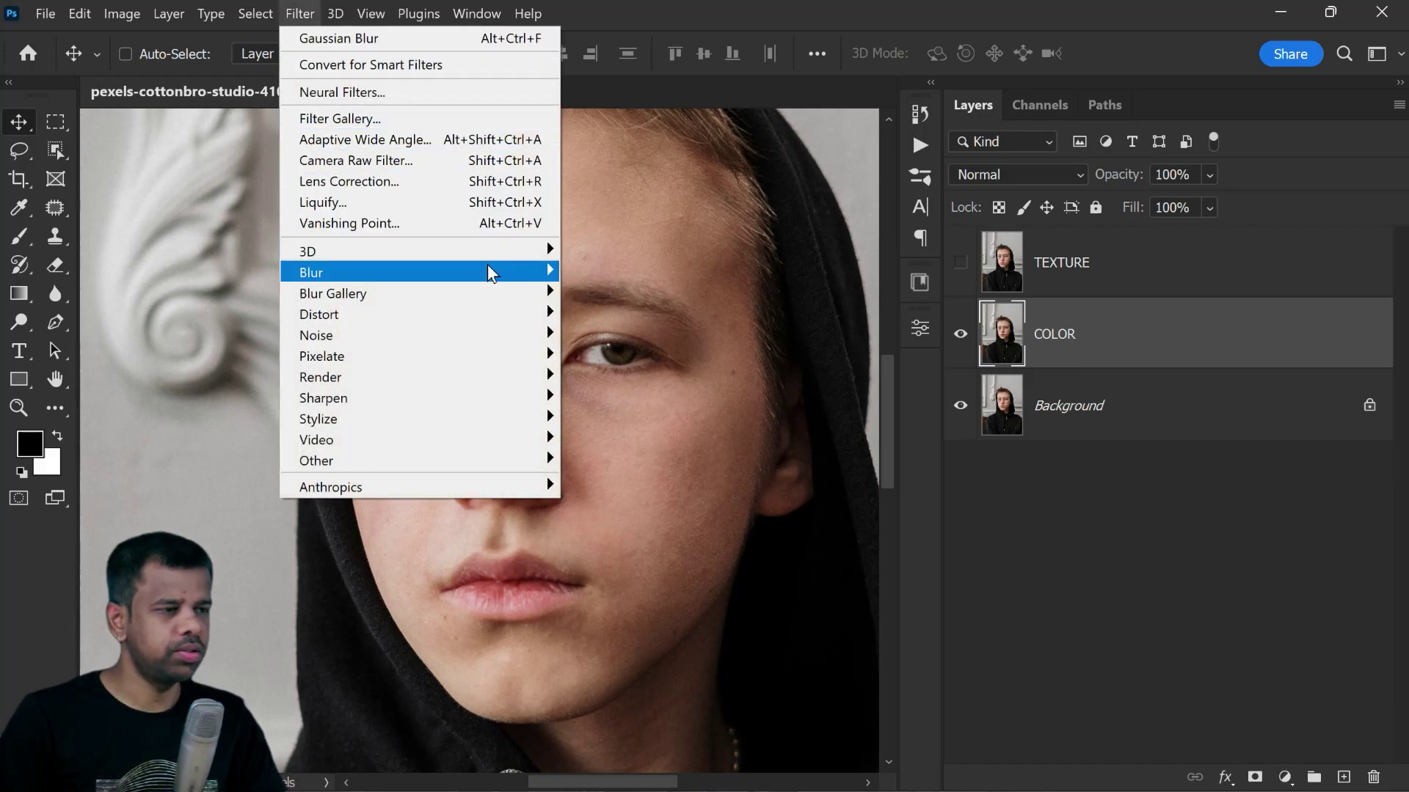
pyautogui.moveTo(526, 269)
pyautogui.click(672, 354)
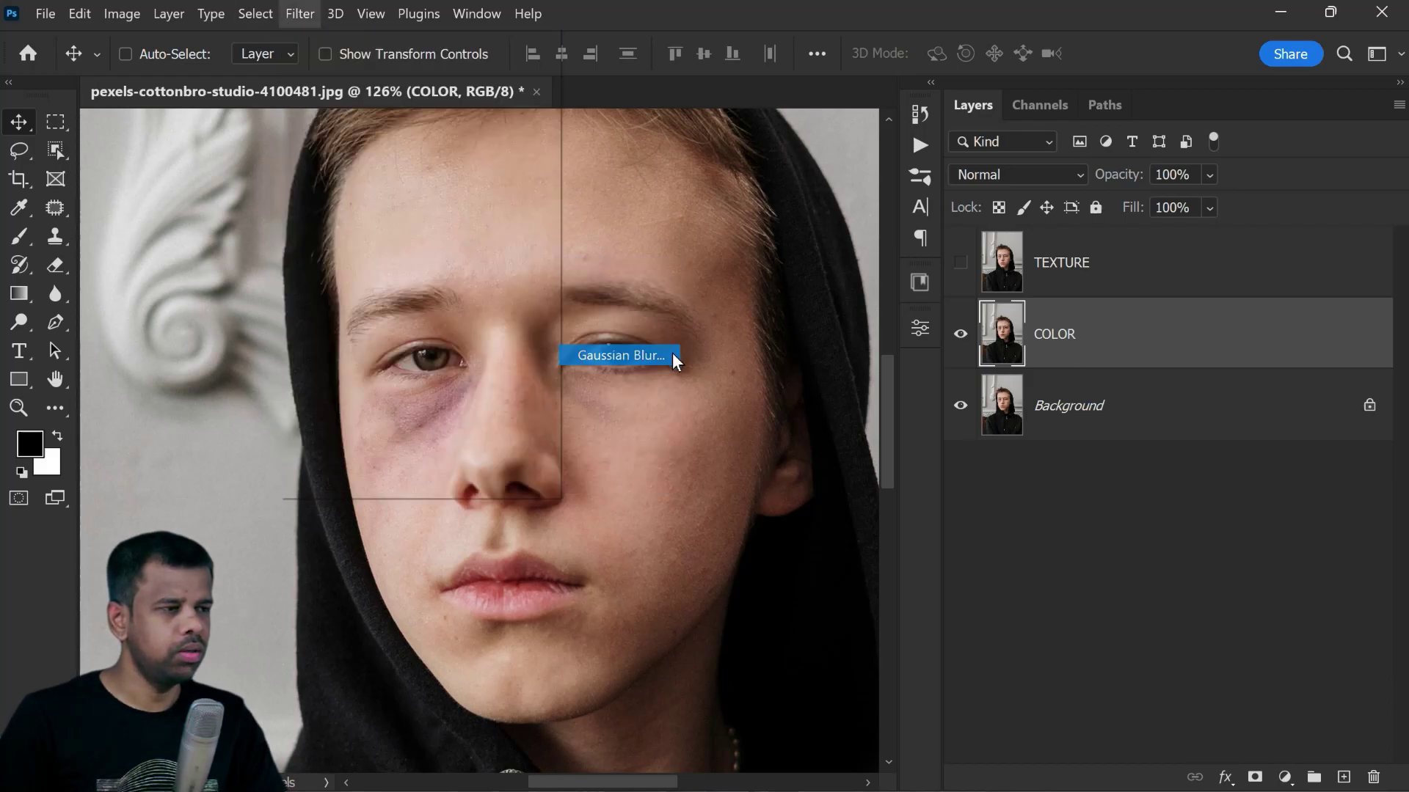
pyautogui.moveTo(887, 503); pyautogui.dragTo(908, 505)
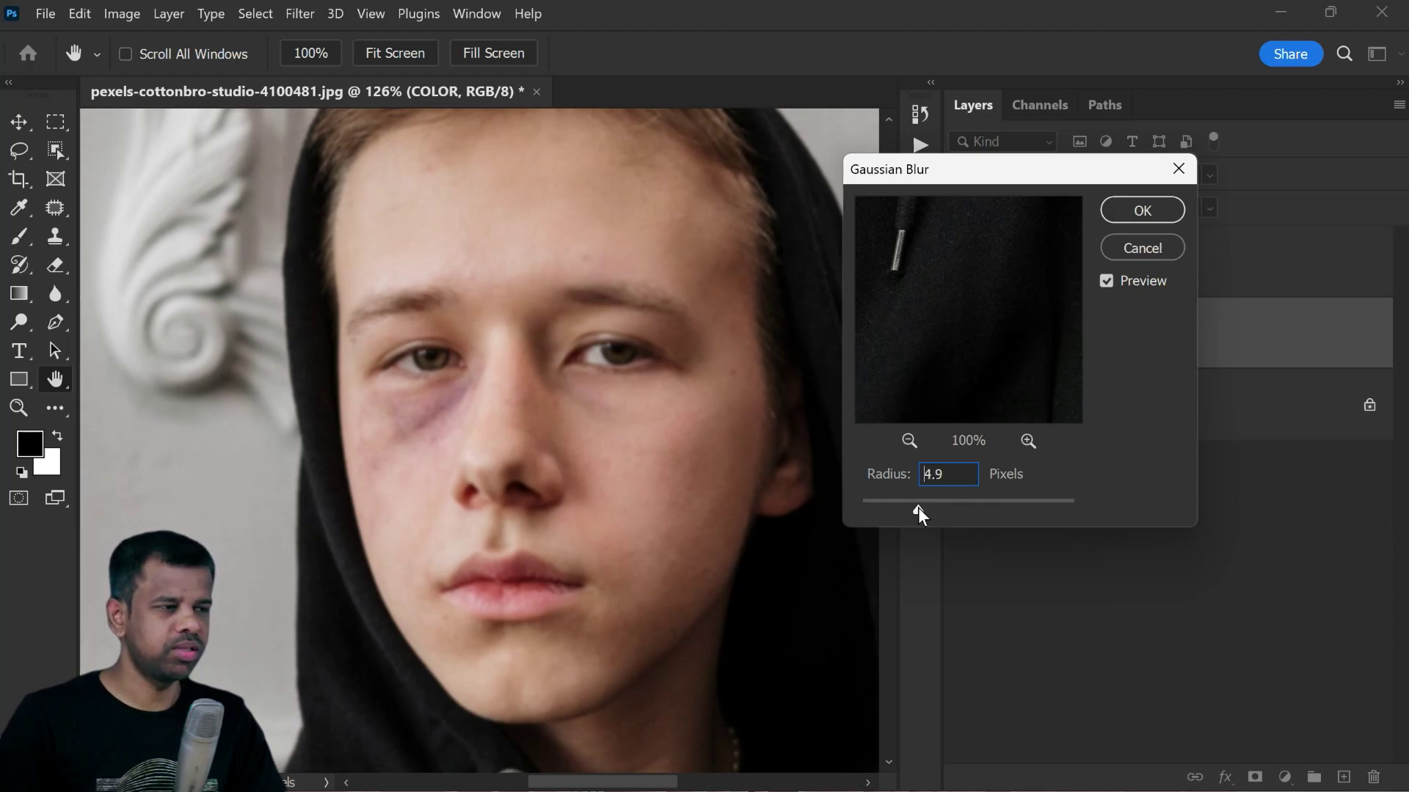
pyautogui.click(1124, 214)
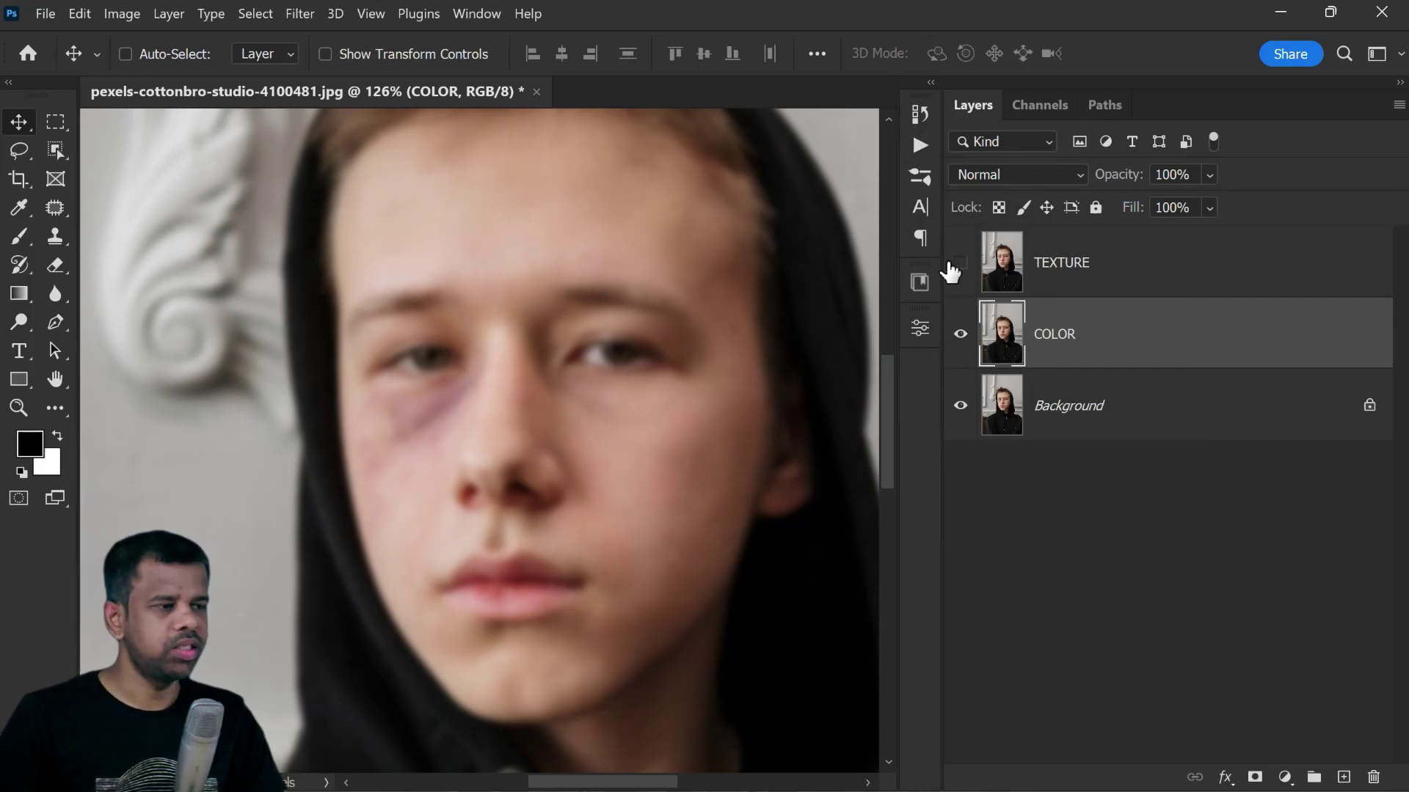
# Show TEXTURE and Apply Image from COLOR using Subtract, scale 2, offset 128.
pyautogui.click(961, 264)
pyautogui.click(1067, 278)
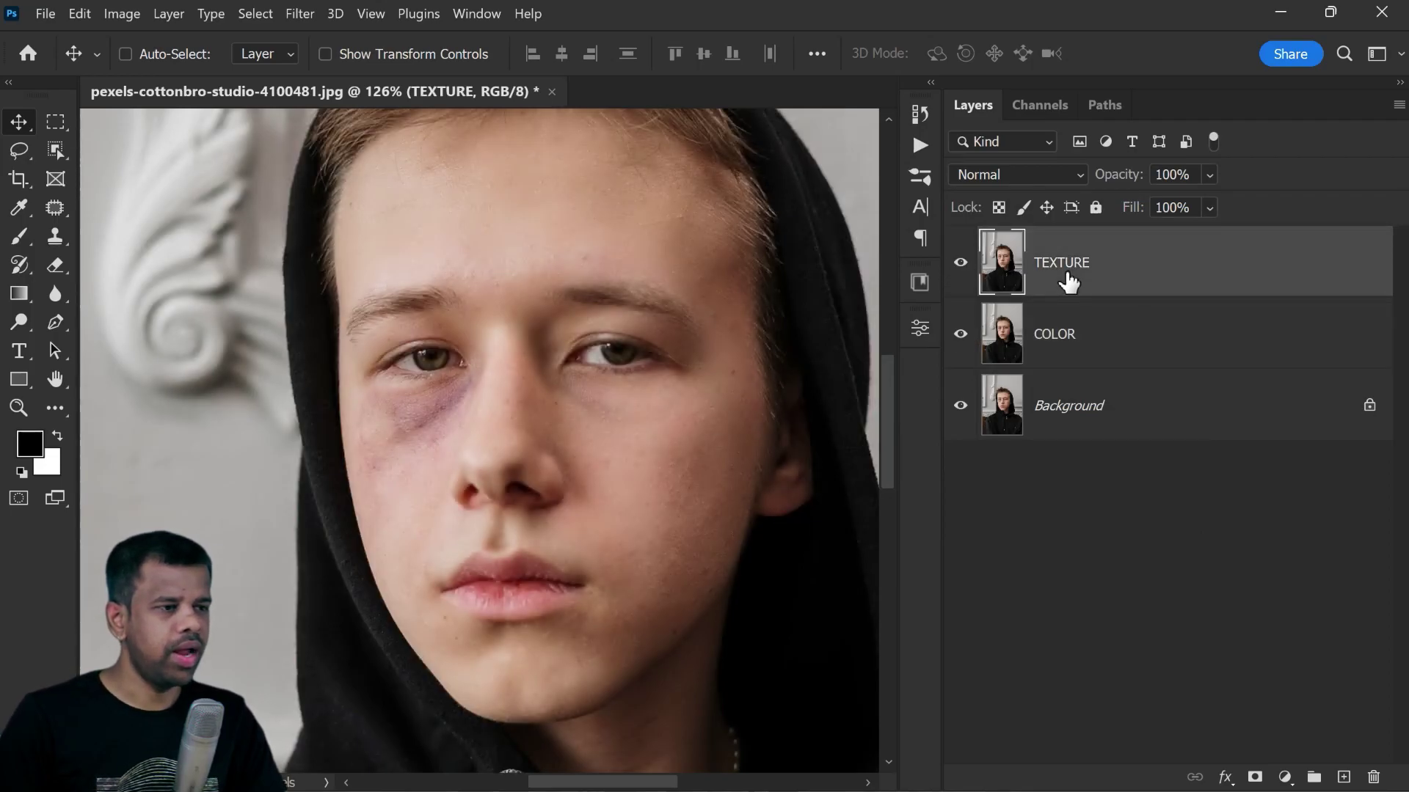
pyautogui.click(127, 15)
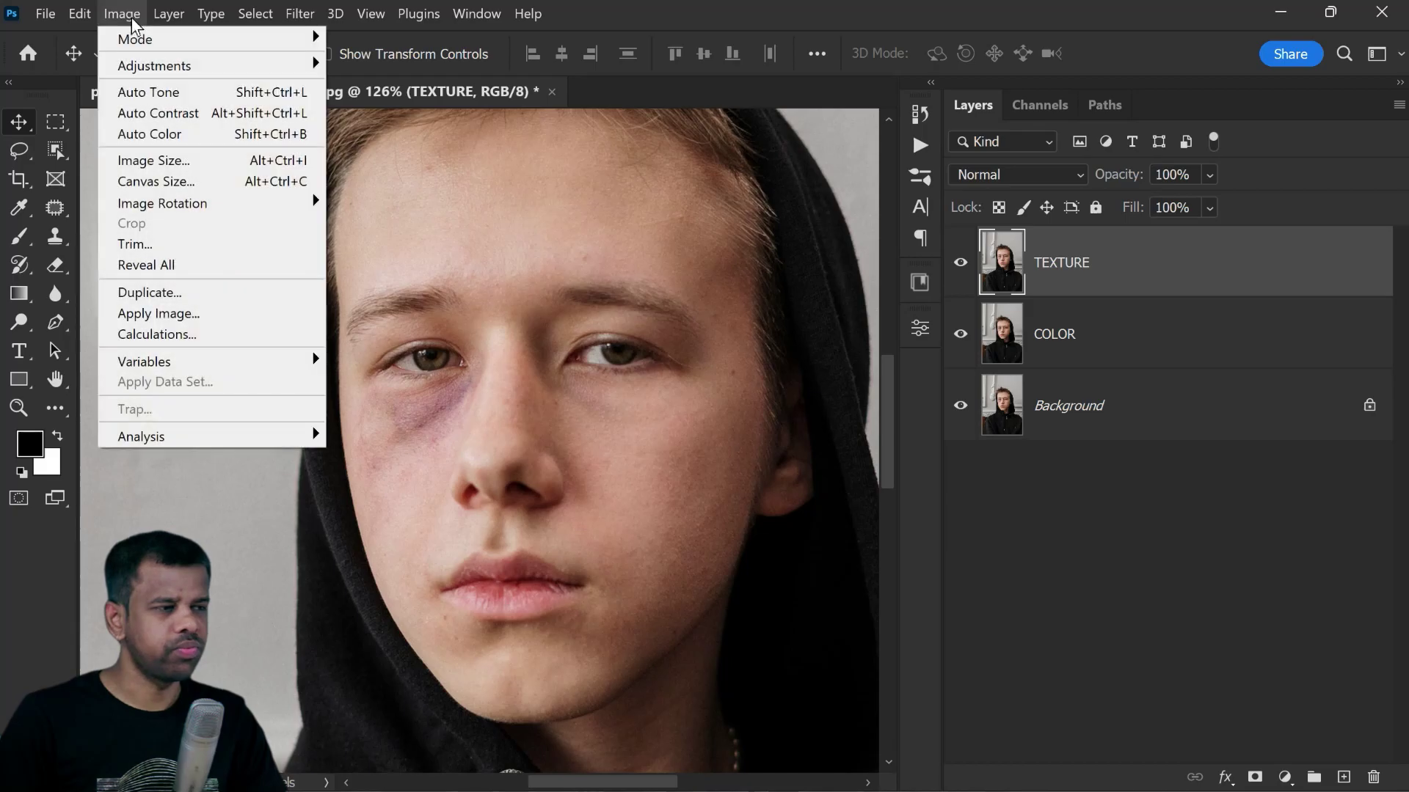
pyautogui.click(284, 314)
pyautogui.click(997, 234)
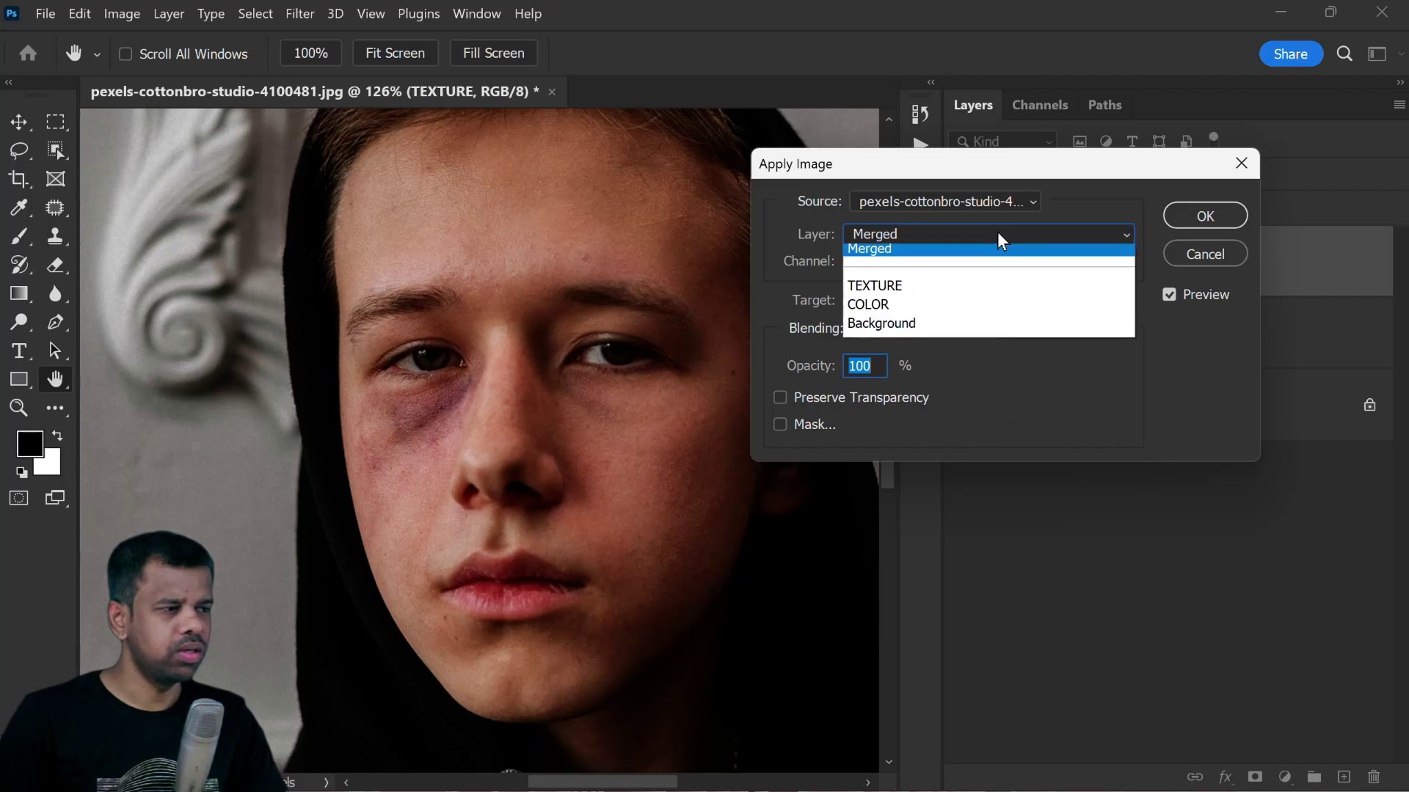
pyautogui.click(994, 303)
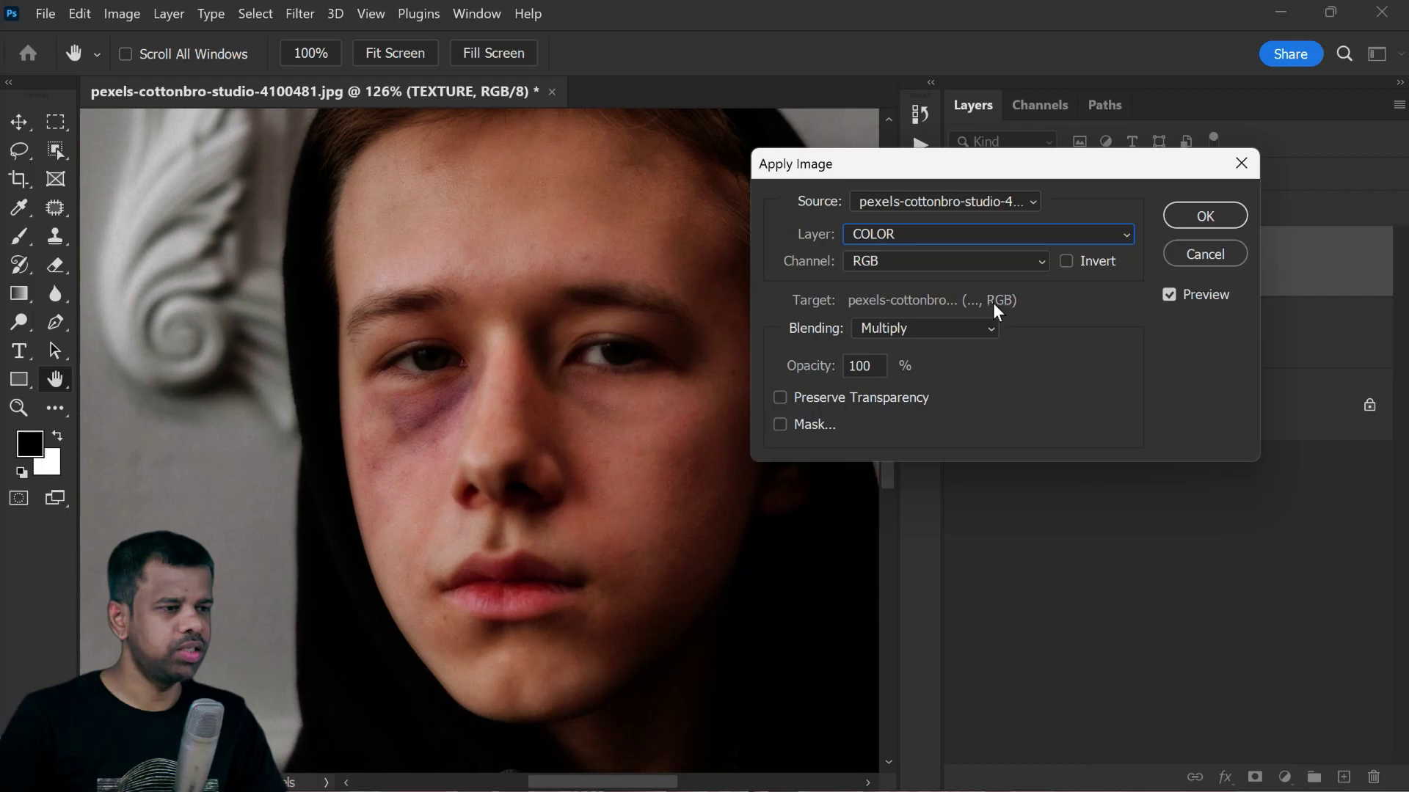
pyautogui.click(905, 334)
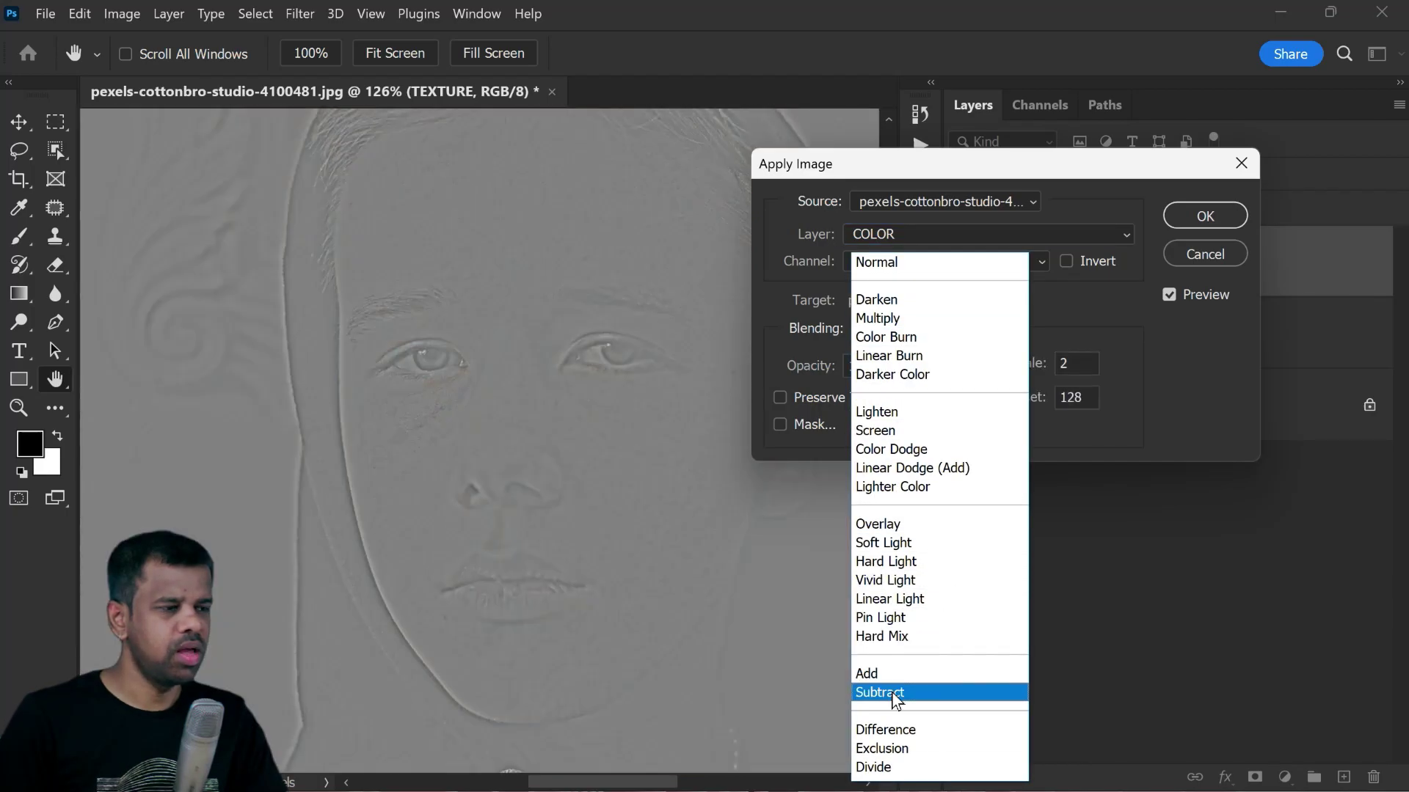
pyautogui.click(931, 698)
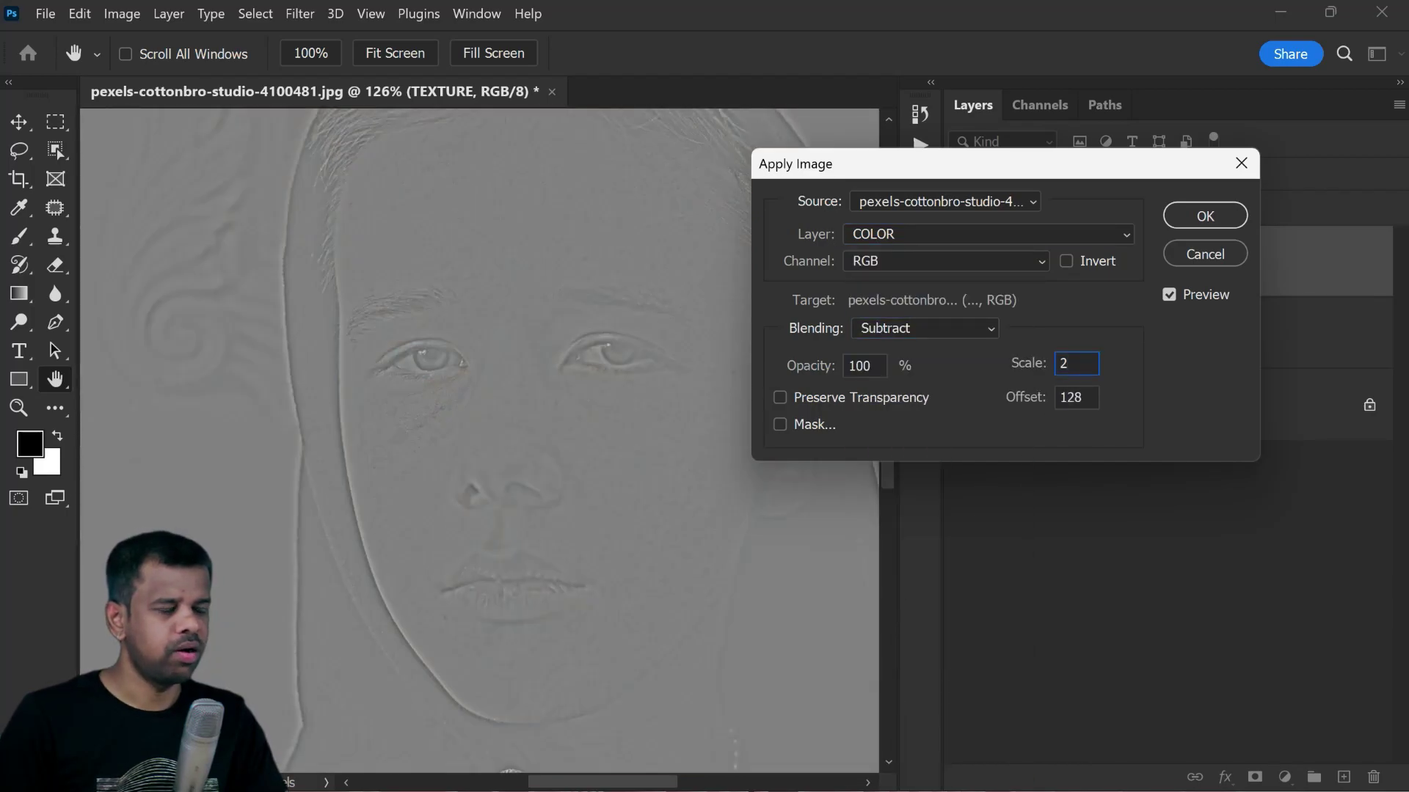
pyautogui.click(1174, 218)
# Set TEXTURE to Linear Light, then solo the Background layer to view the original portrait.
pyautogui.click(1046, 173)
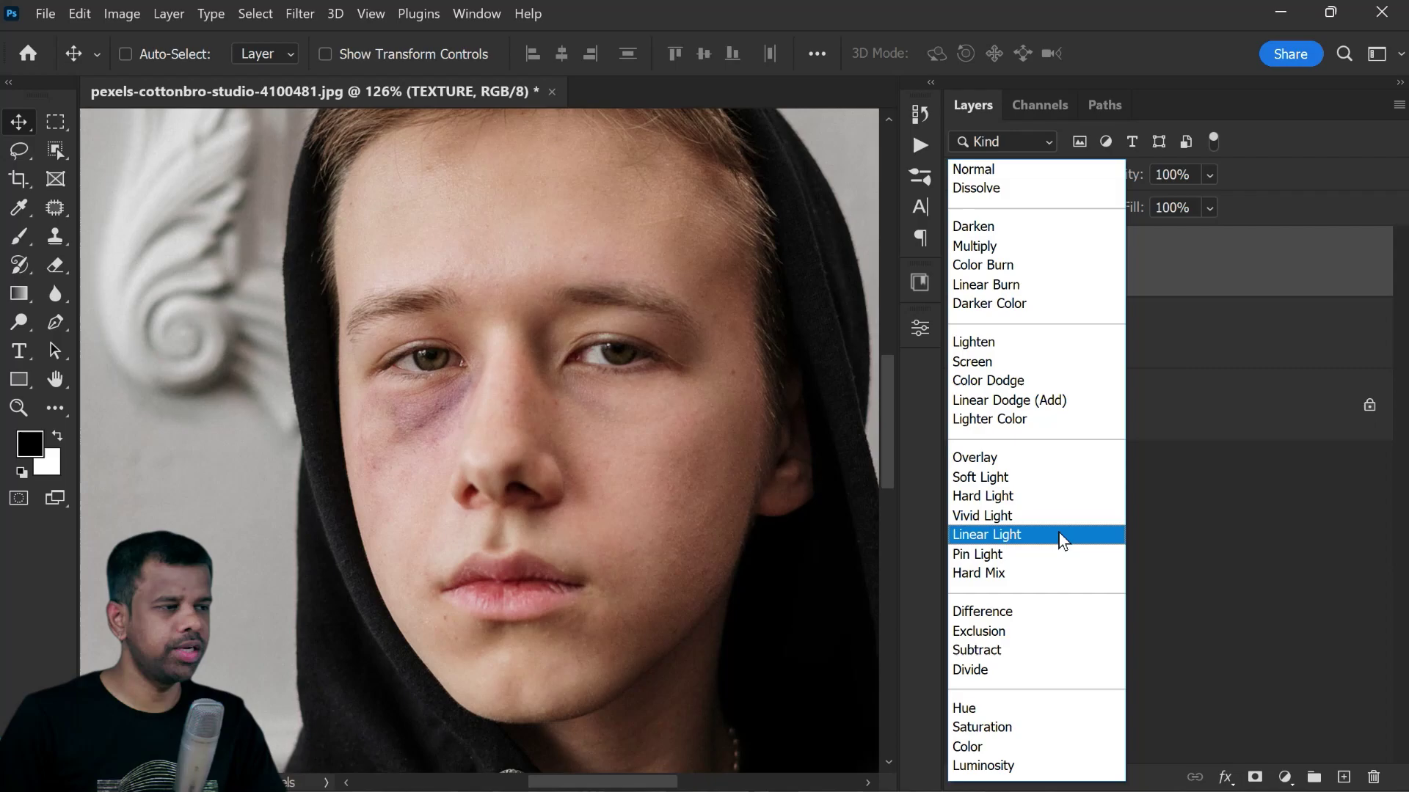
pyautogui.click(1059, 534)
pyautogui.click(1049, 471)
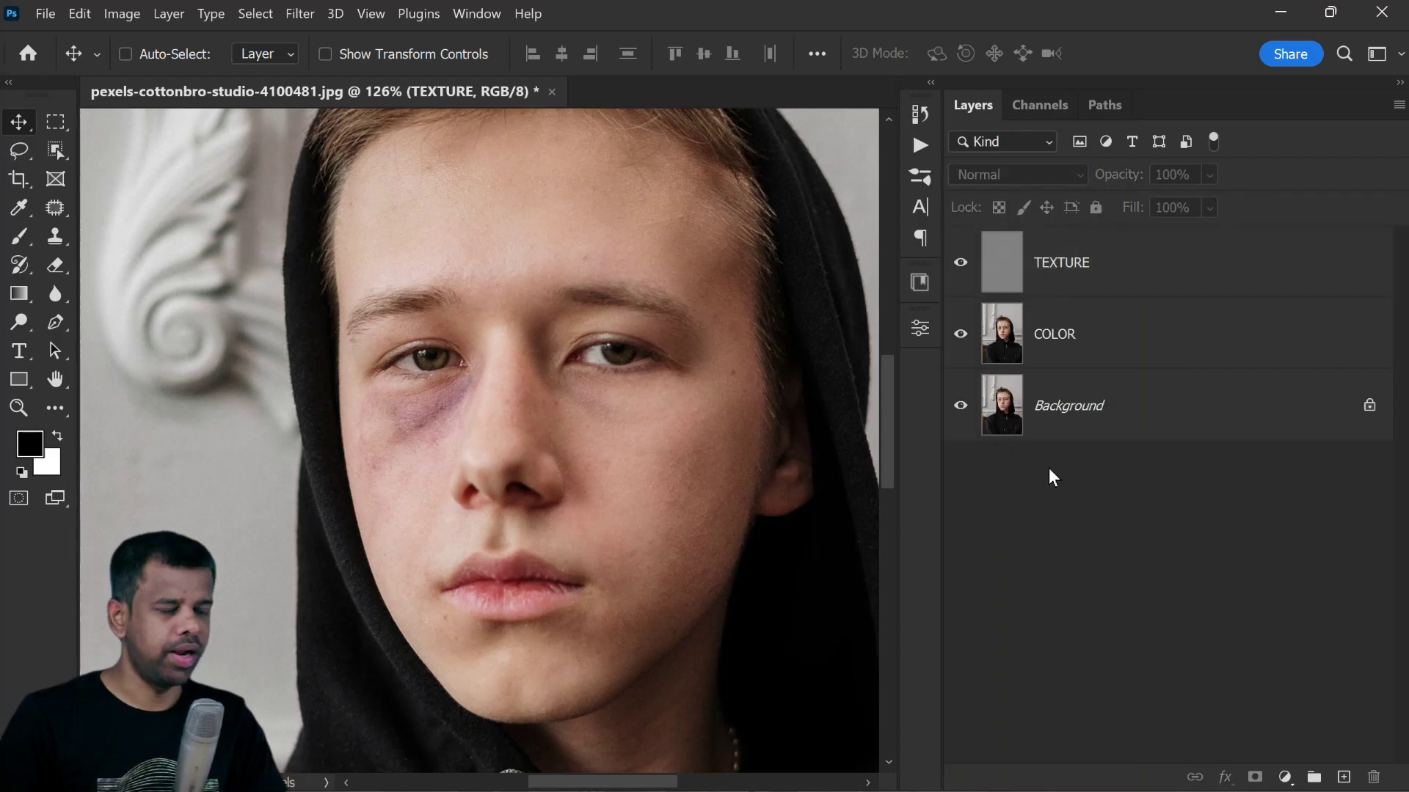
pyautogui.keyDown('alt'); pyautogui.click(960, 407); pyautogui.keyUp('alt')
pyautogui.keyDown('alt'); pyautogui.click(960, 407); pyautogui.keyUp('alt')
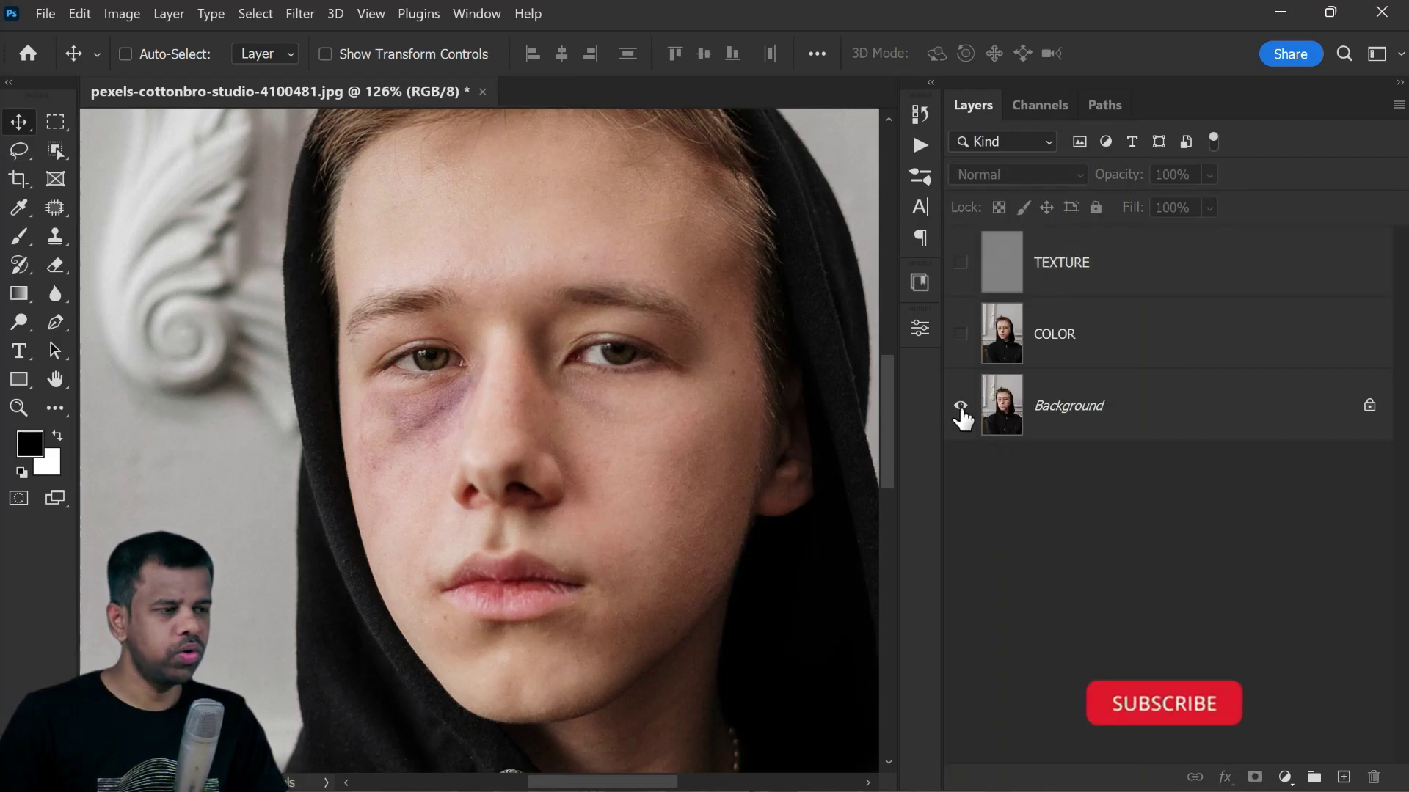
pyautogui.click(615, 407)
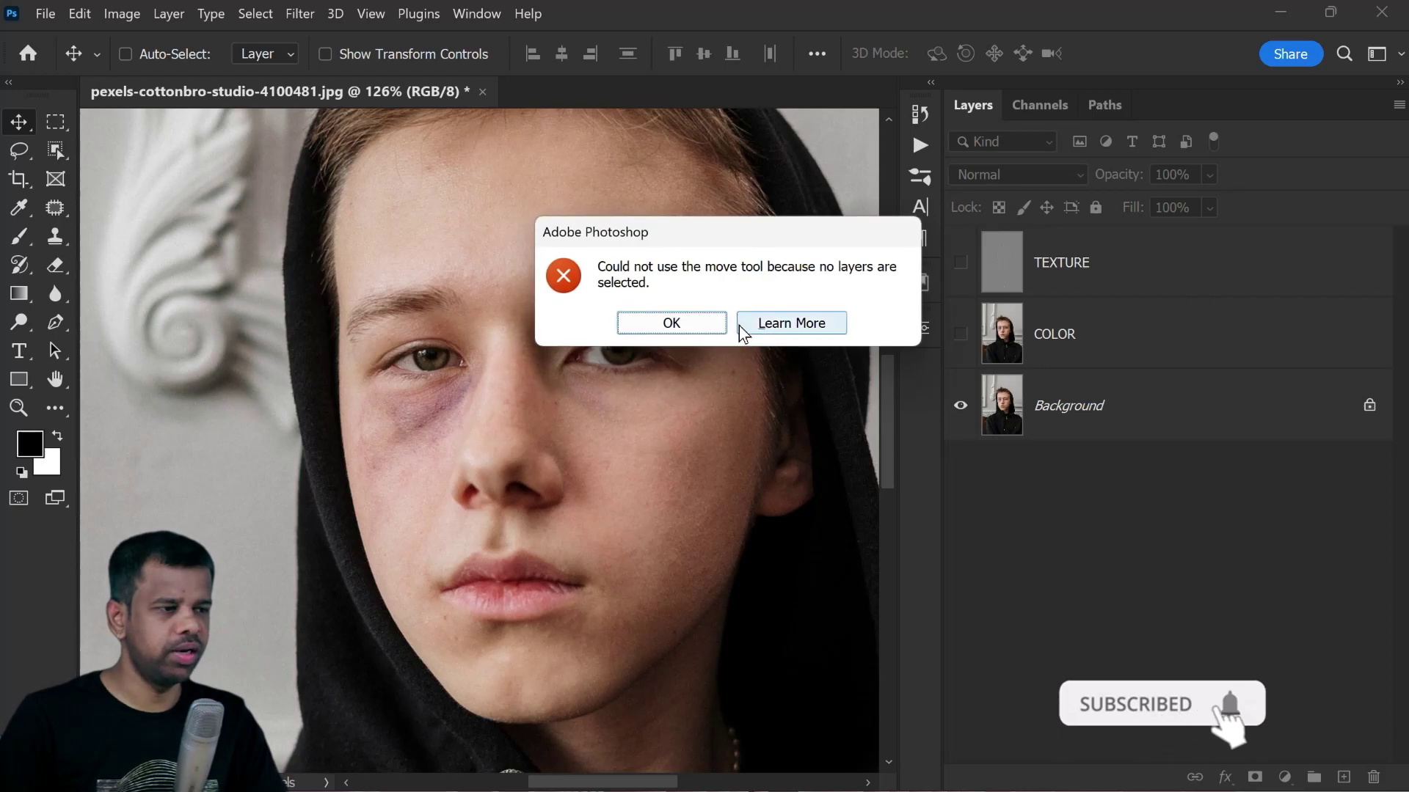
pyautogui.click(671, 323)
pyautogui.scroll(-4, 465, 409)
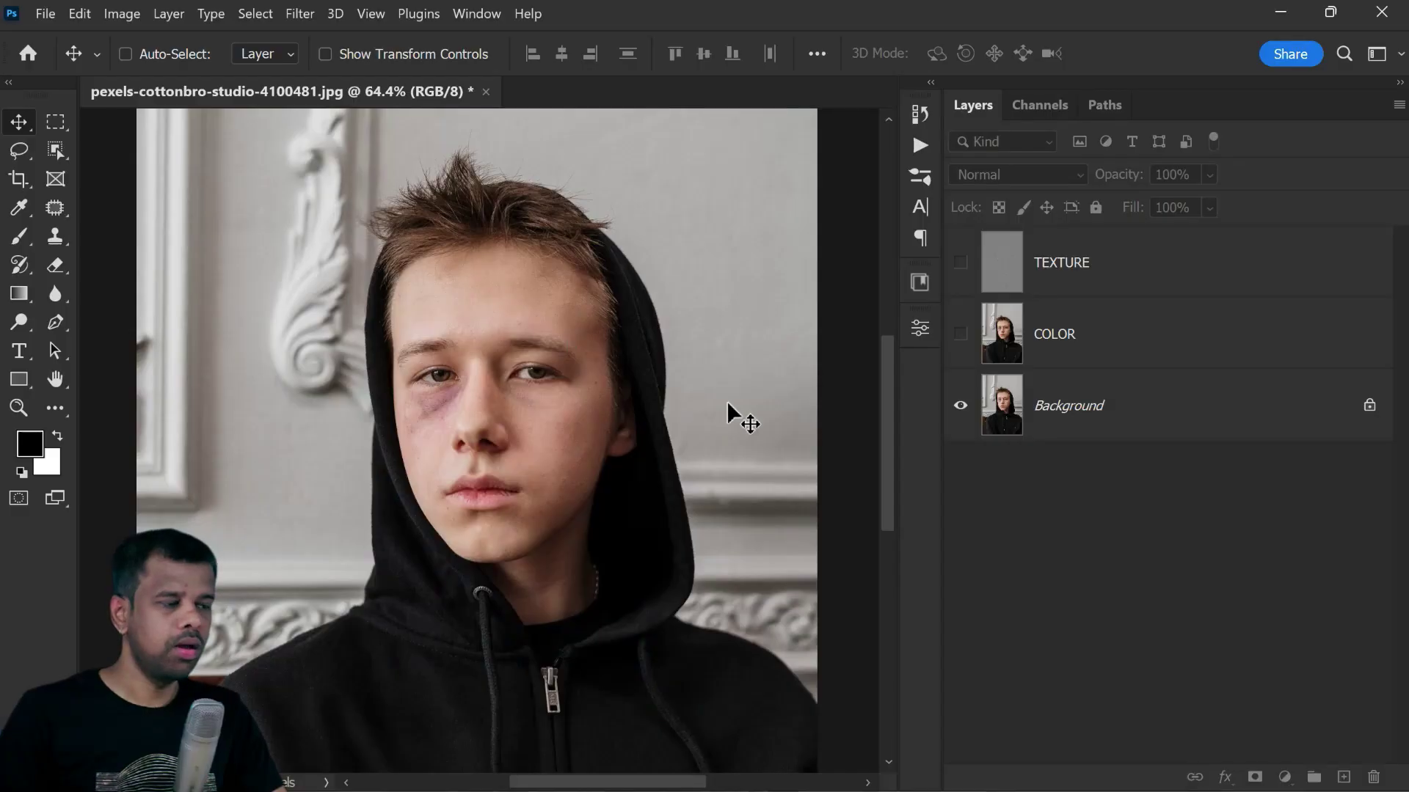
# Make the COLOR layer visible and convert it to a smart object.
pyautogui.click(1087, 344)
pyautogui.rightClick(1089, 343)
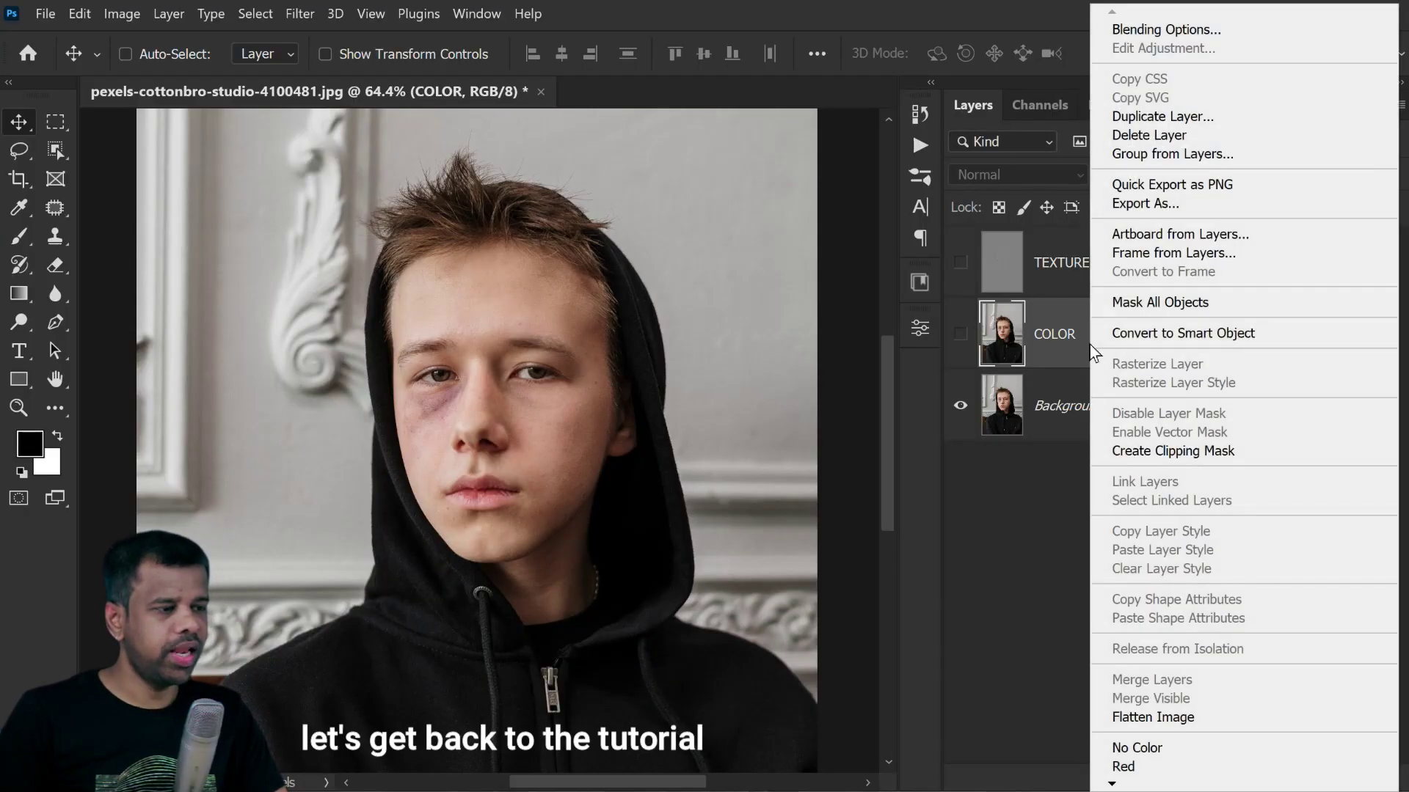
pyautogui.click(954, 336)
pyautogui.click(957, 336)
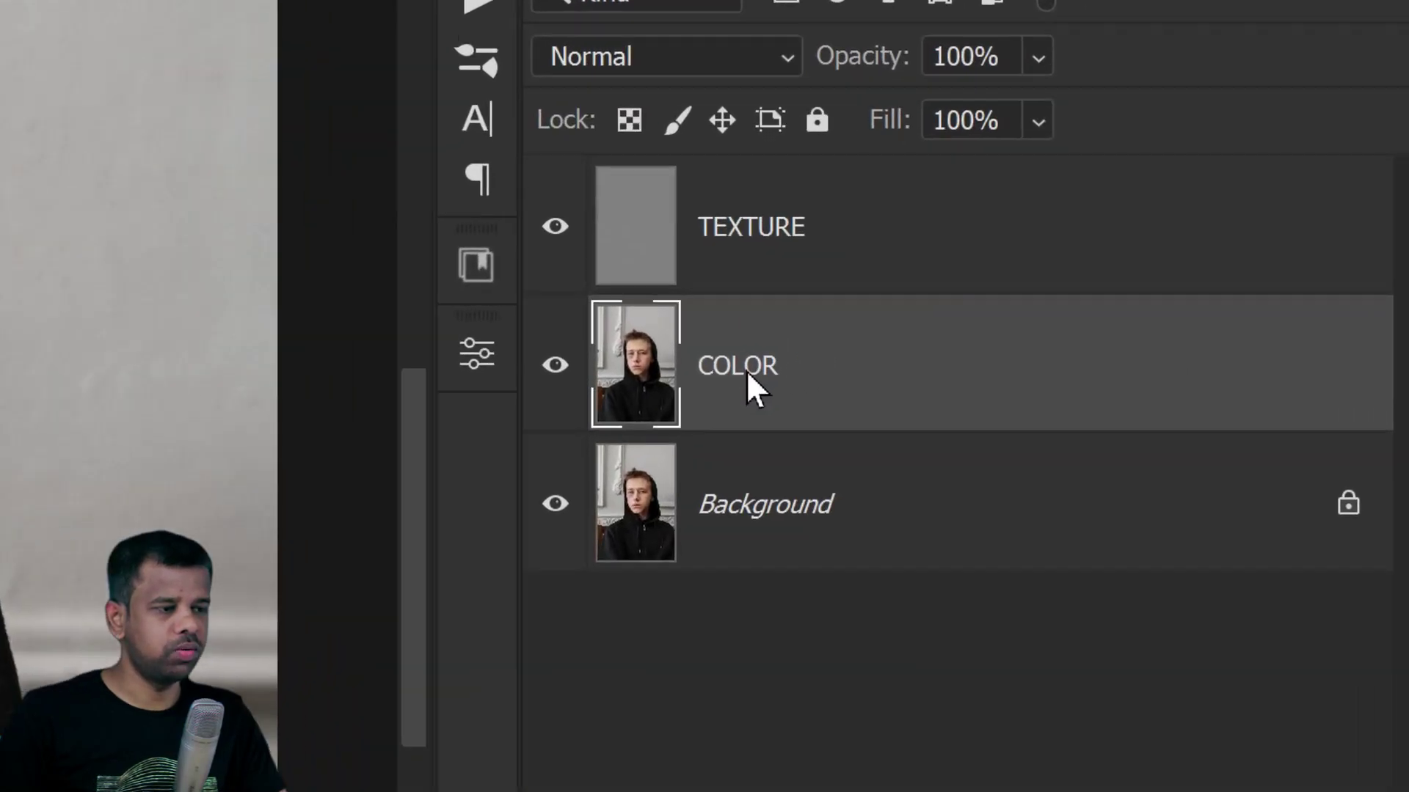
pyautogui.rightClick(1075, 339)
pyautogui.click(1176, 340)
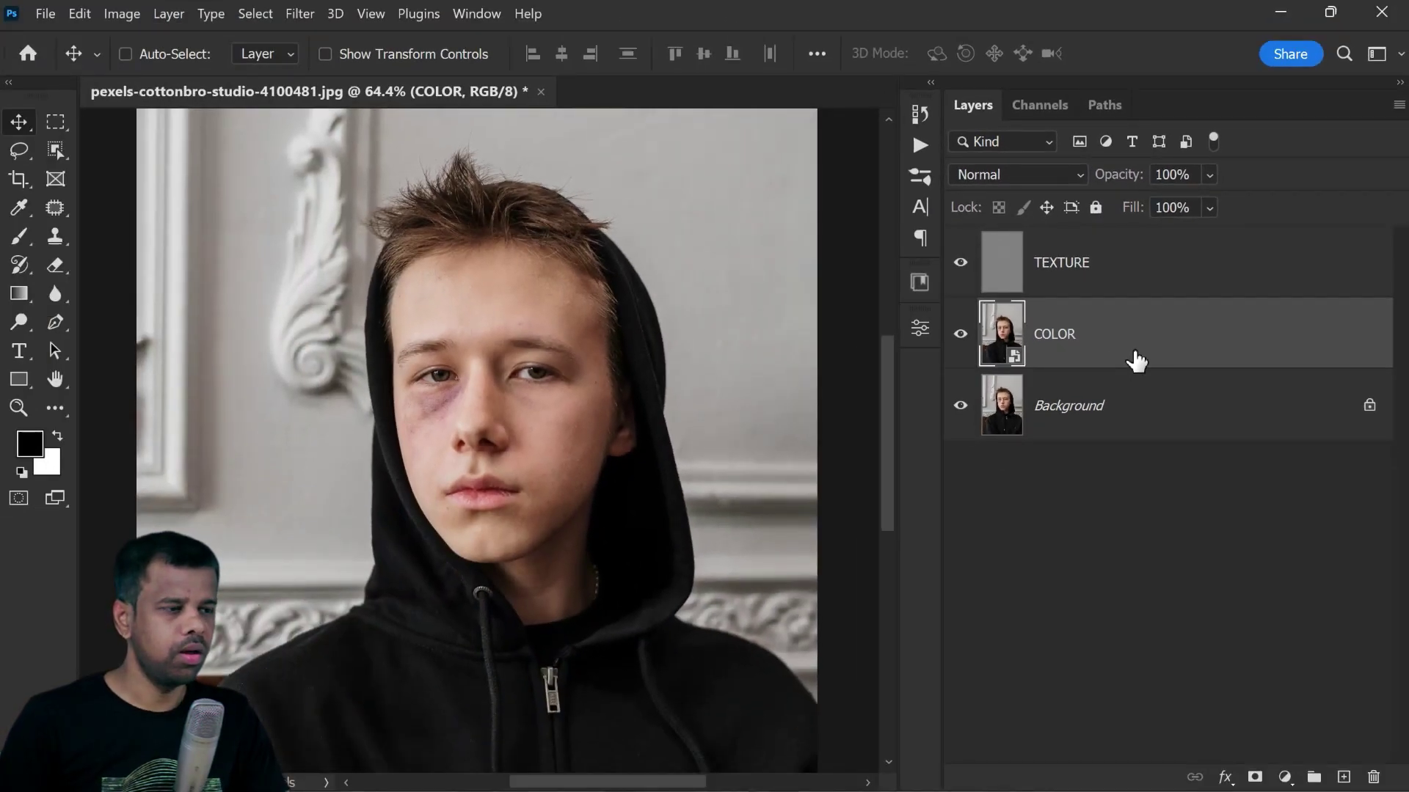
# Hide TEXTURE and add a 20-pixel Gaussian Blur smart filter to COLOR.
pyautogui.click(961, 264)
pyautogui.scroll(2, 550, 359)
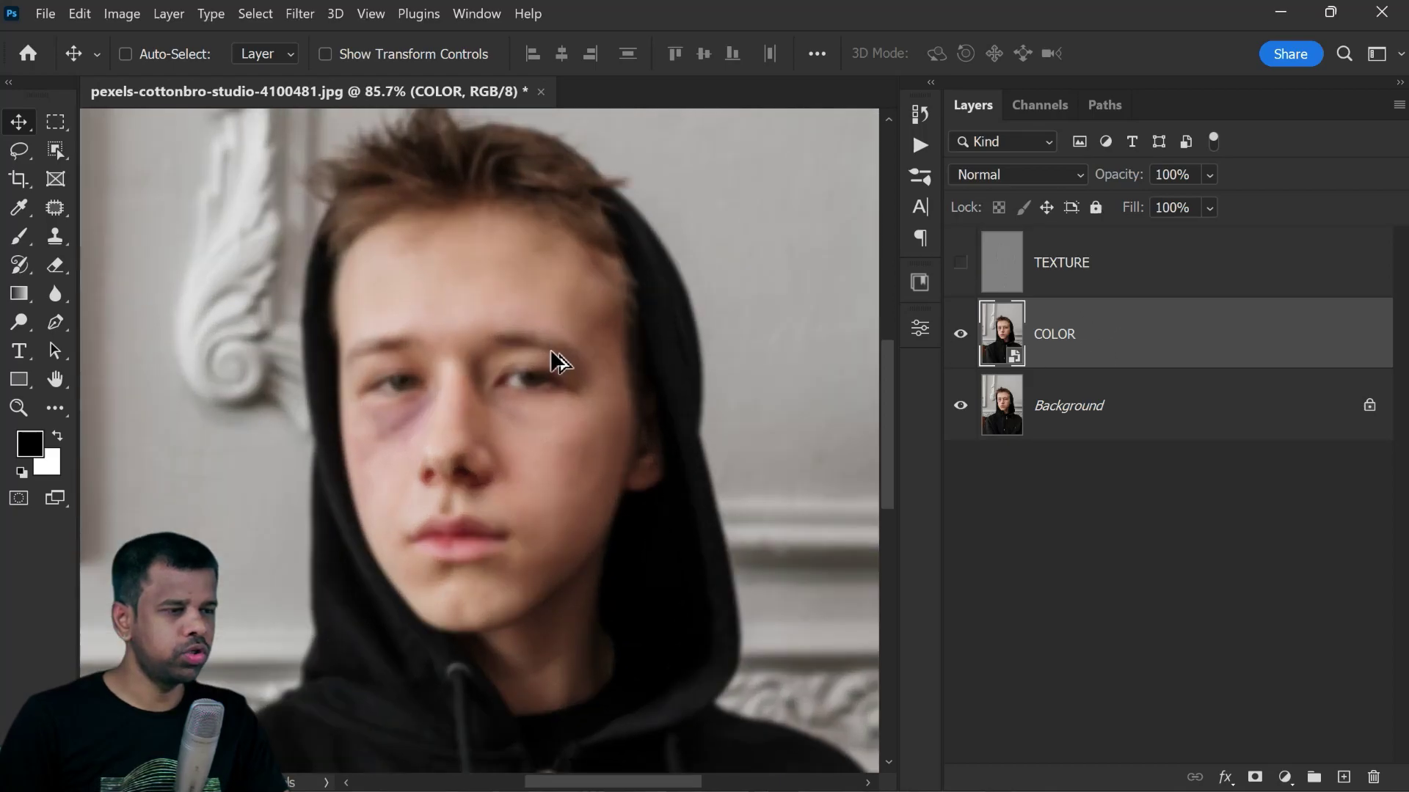
pyautogui.click(300, 13)
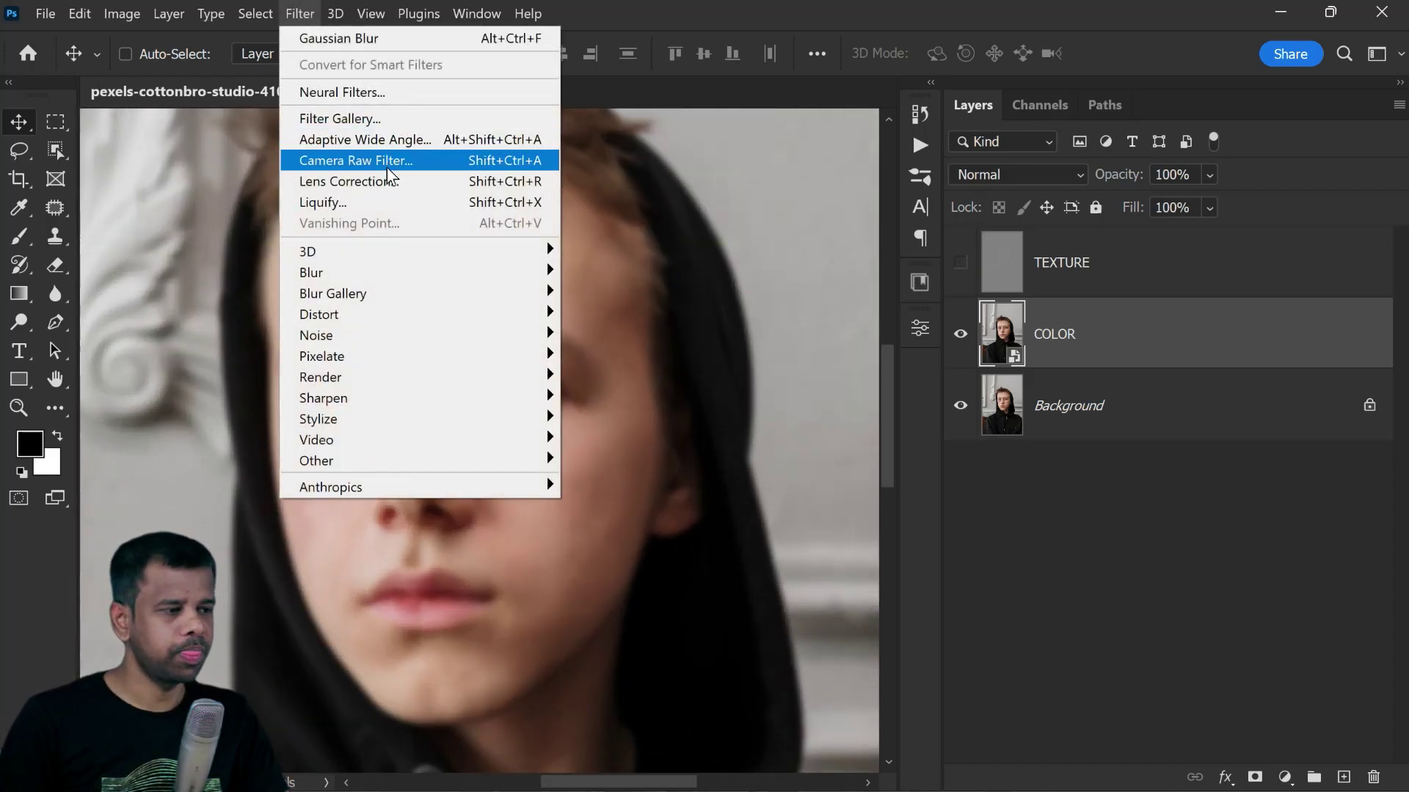
pyautogui.moveTo(512, 281)
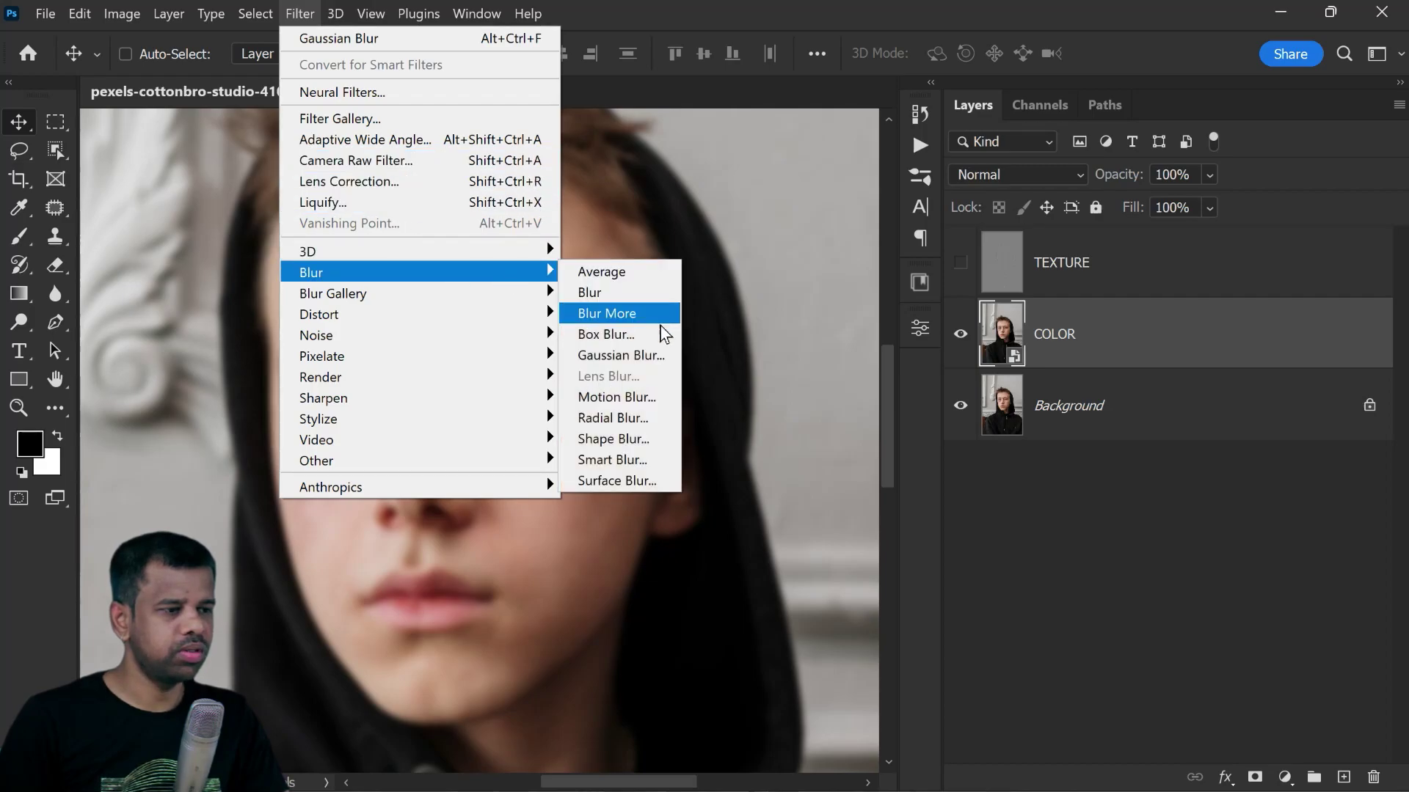
pyautogui.click(675, 355)
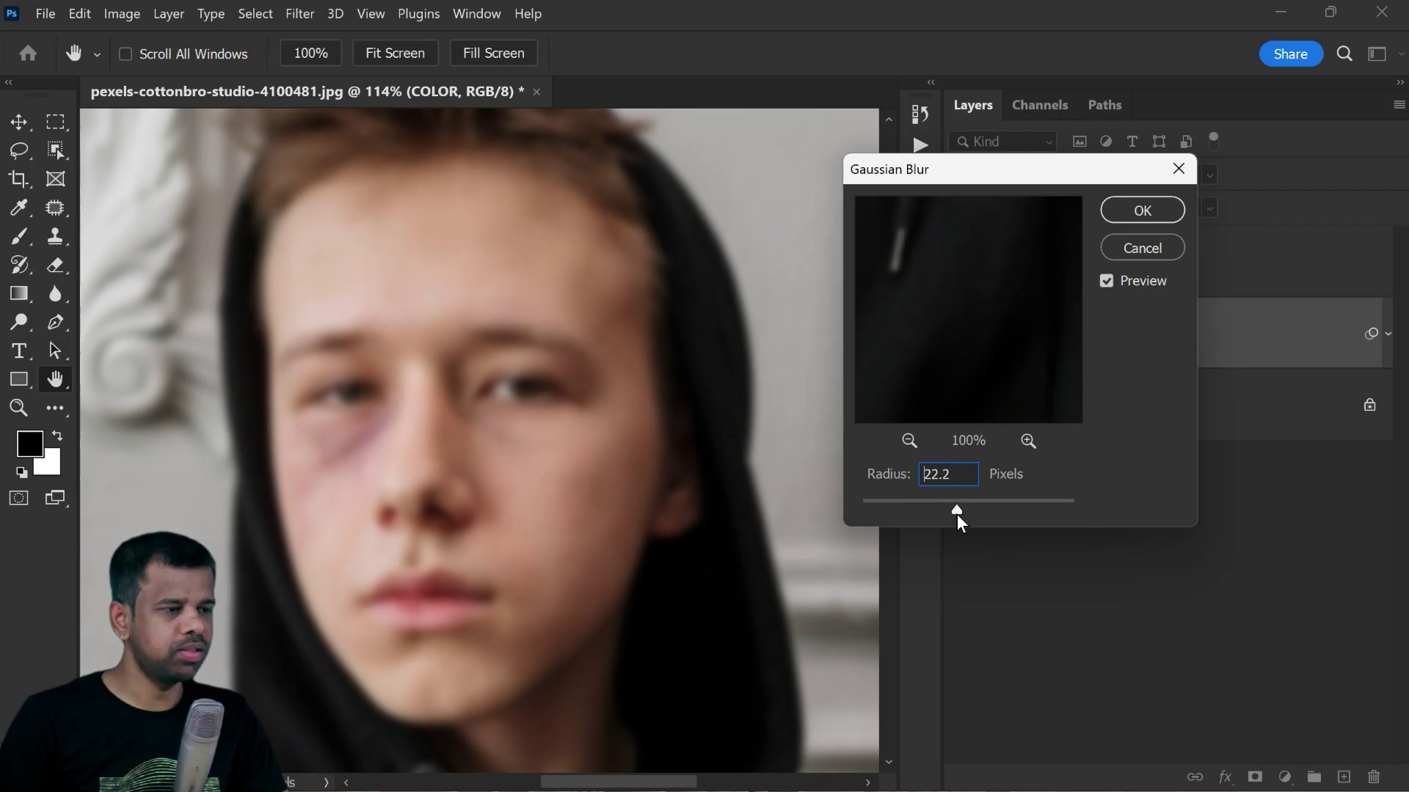
pyautogui.moveTo(958, 512); pyautogui.dragTo(958, 513)
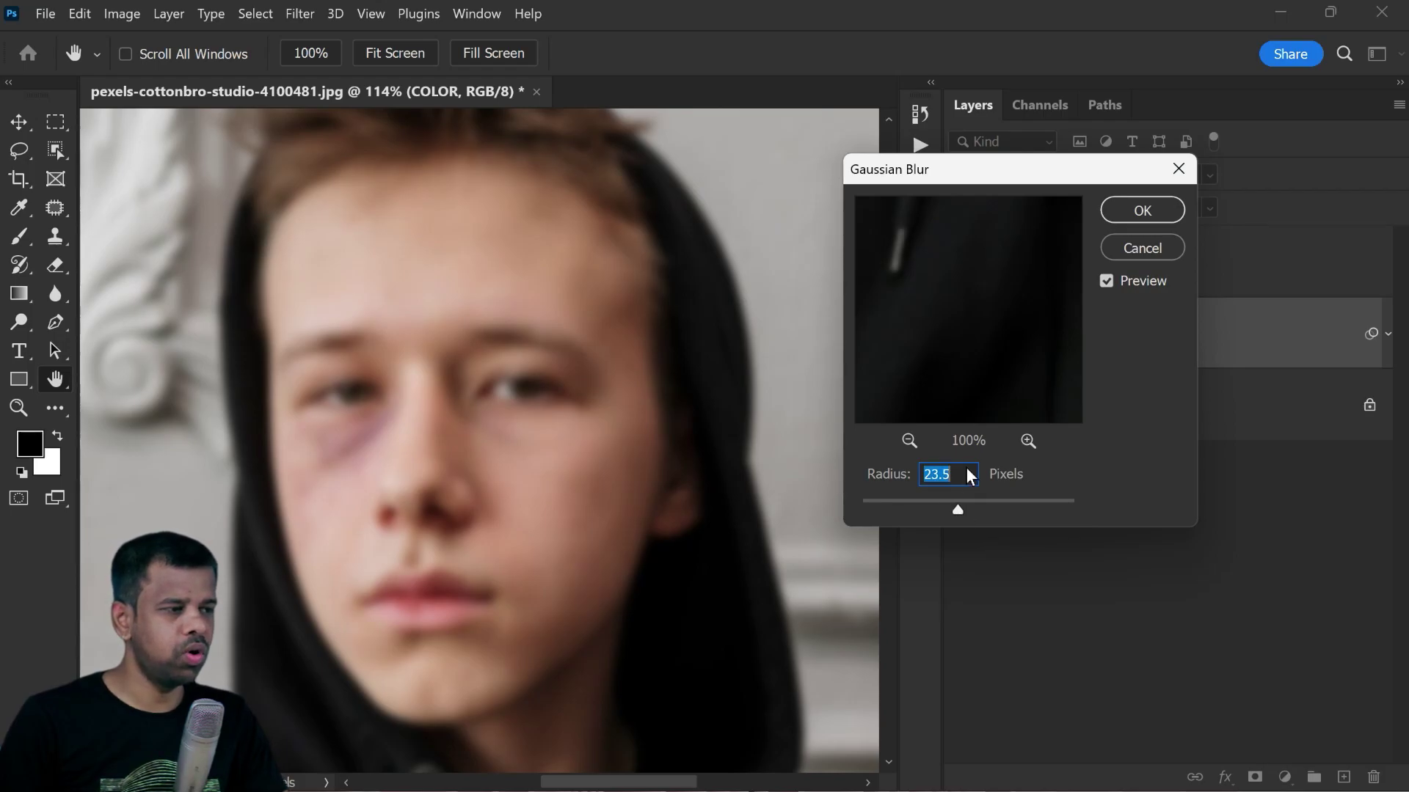
pyautogui.write('20')
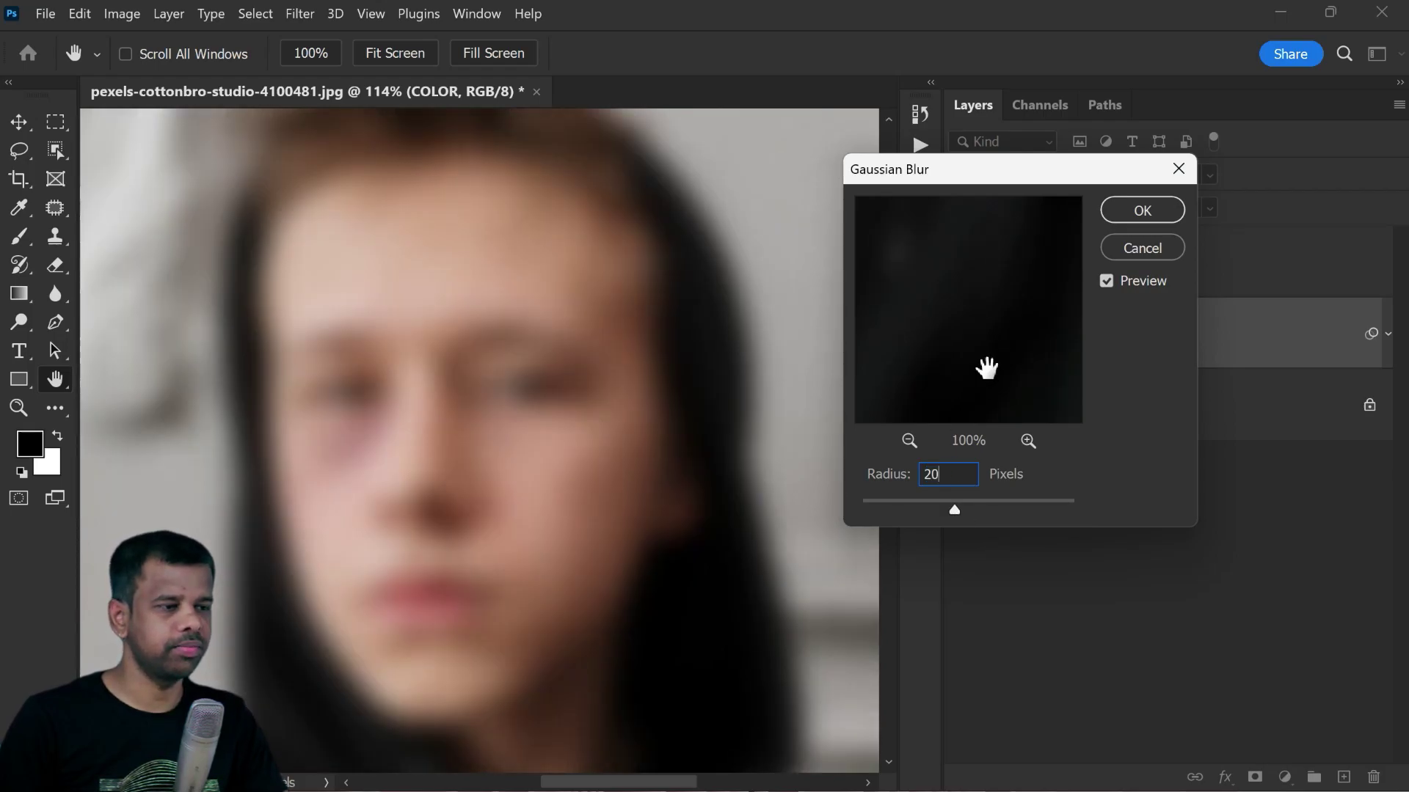
pyautogui.click(1120, 211)
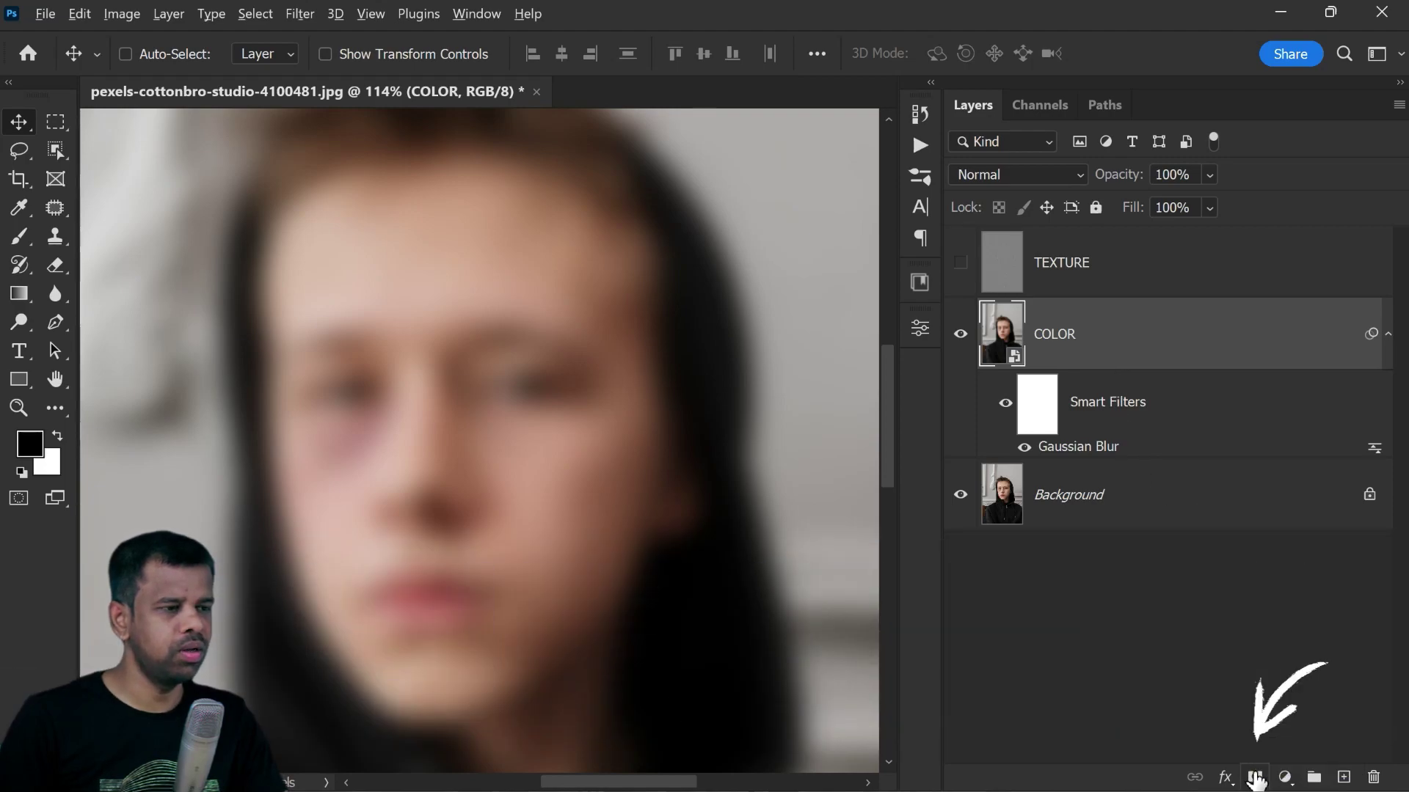
# Add a black hide-all mask to COLOR and set up an 80 px Soft Round brush.
pyautogui.keyDown('alt'); pyautogui.click(1256, 779); pyautogui.keyUp('alt')
pyautogui.hotkey('ctrl', '0')
pyautogui.scroll(4, 412, 414)
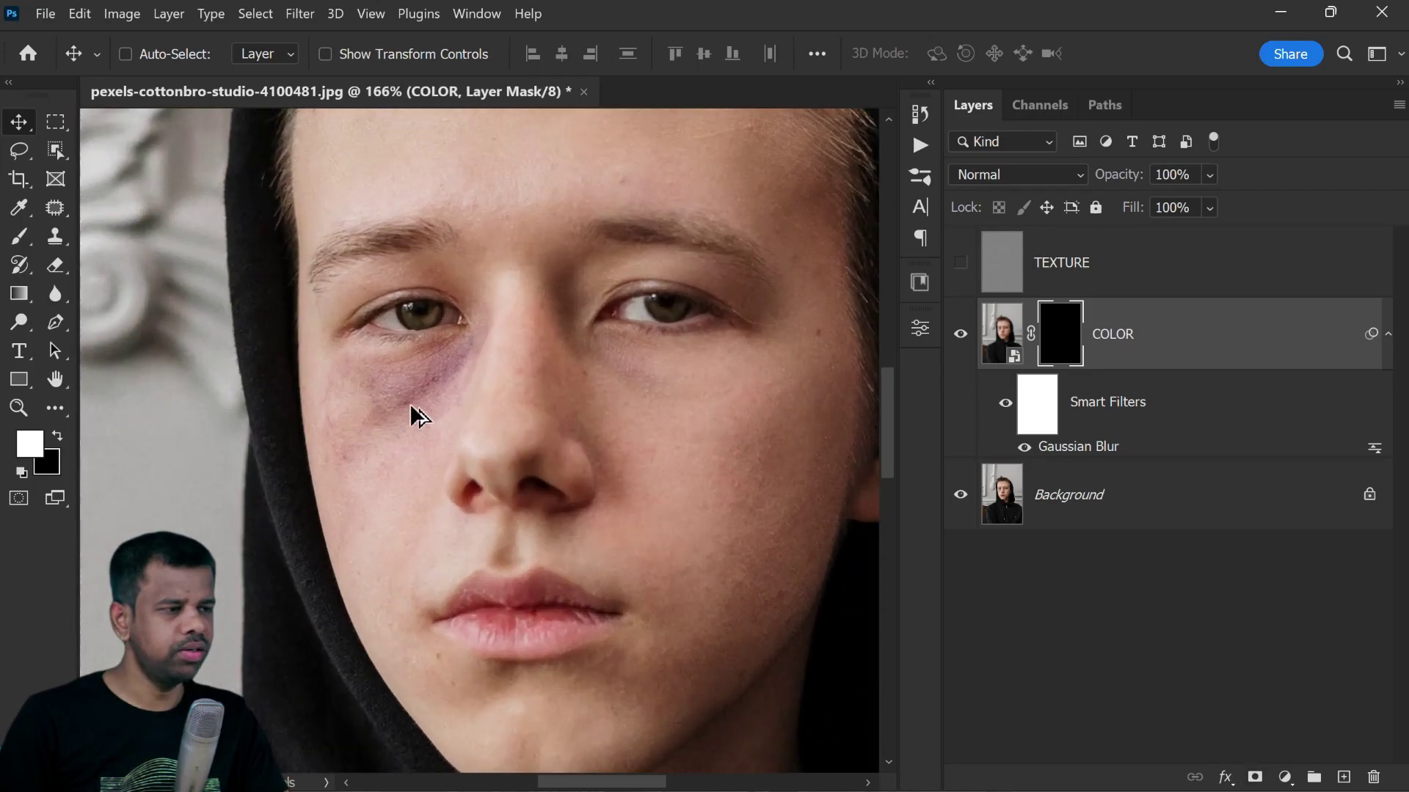
pyautogui.scroll(3, 414, 415)
pyautogui.click(19, 236)
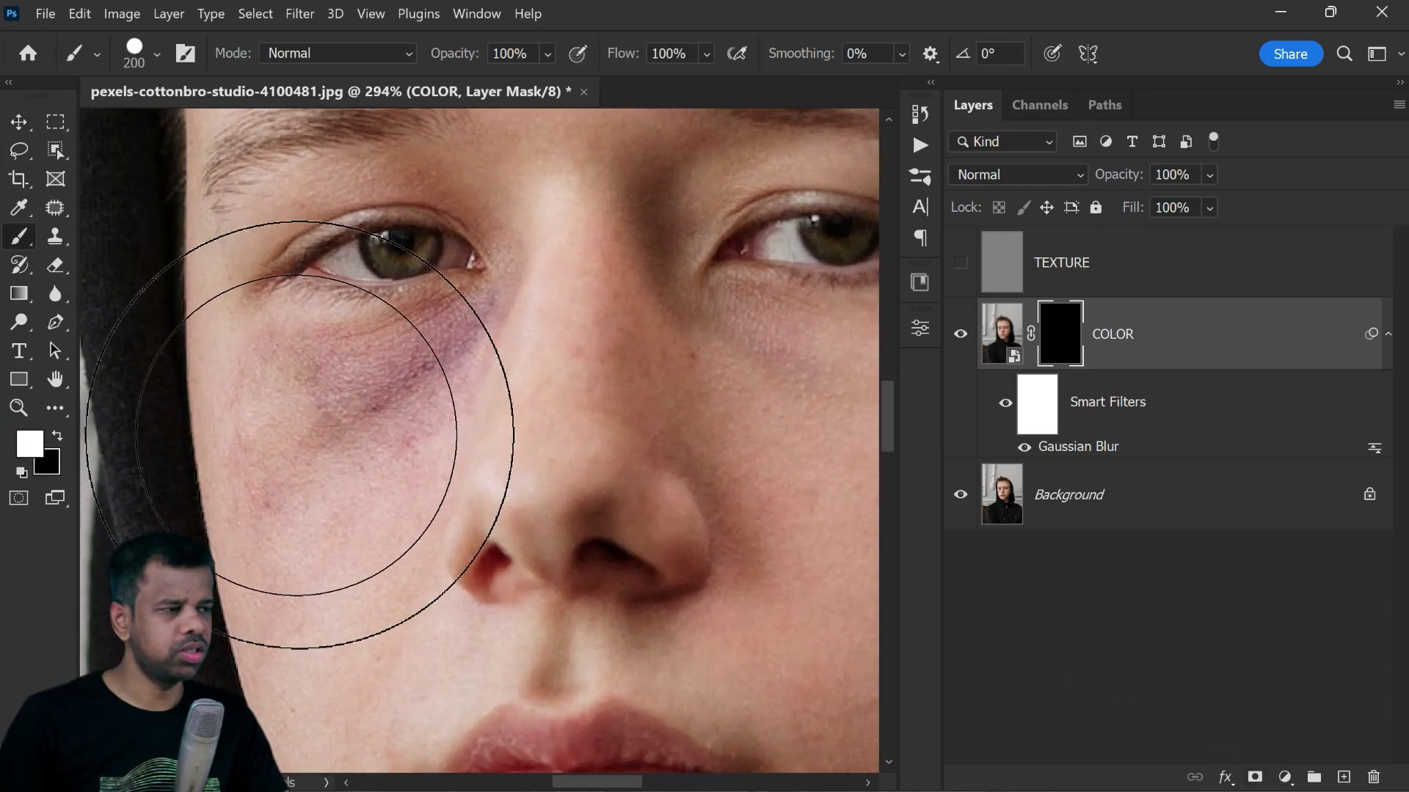
pyautogui.press('[')
pyautogui.press('[')
pyautogui.press('[')
pyautogui.press('[')
pyautogui.press('[')
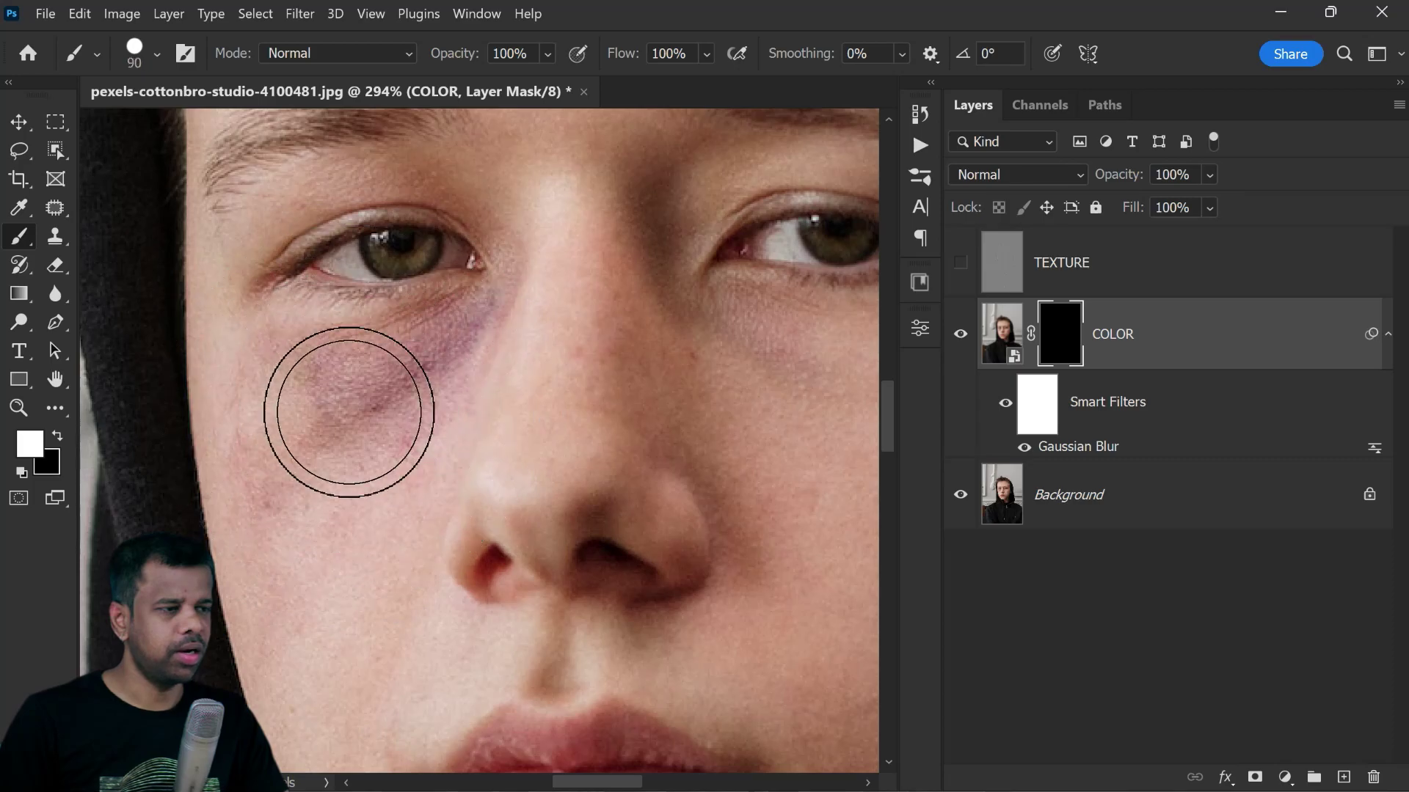
pyautogui.press('[')
pyautogui.click(157, 52)
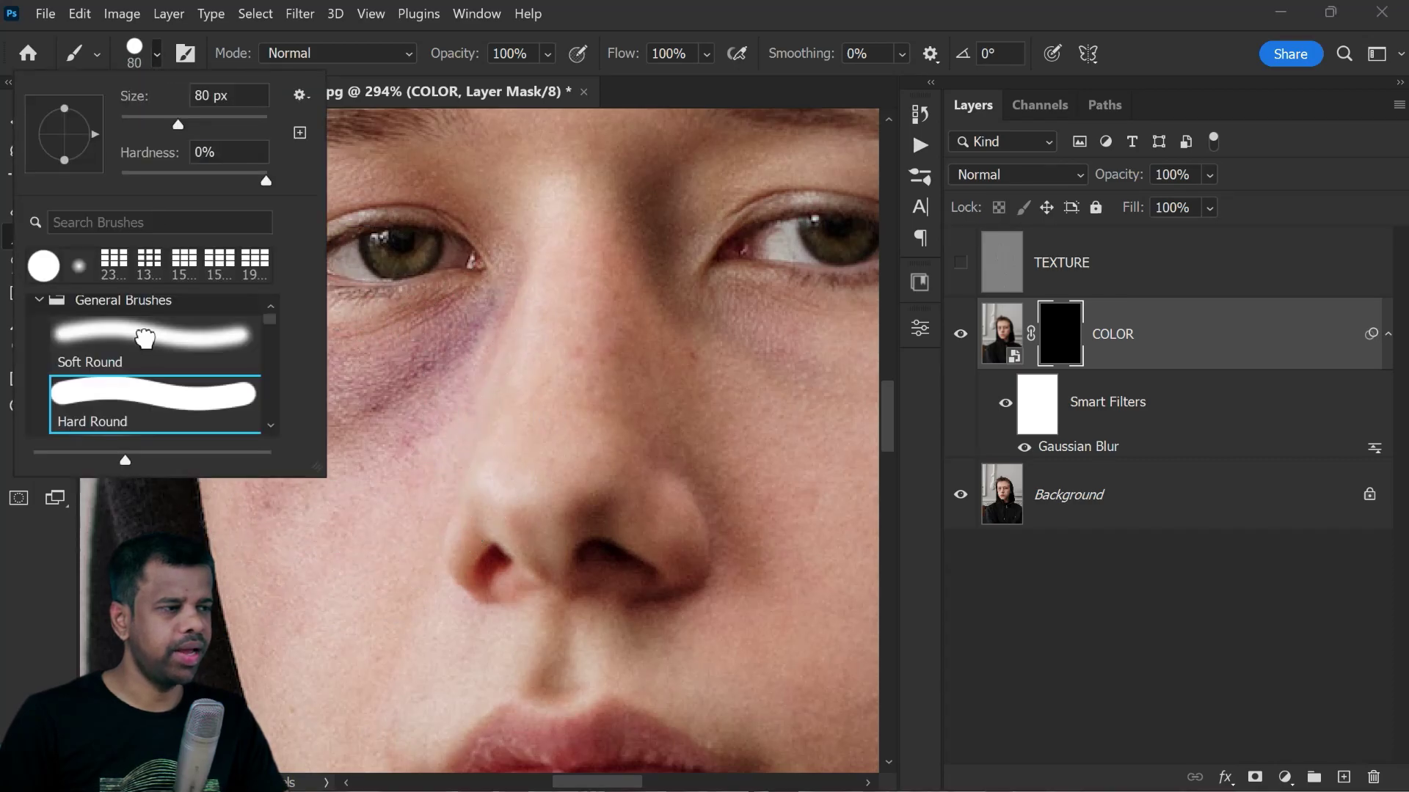
pyautogui.click(144, 337)
# Paint the mask white over the under-eye bruise, finishing at 45 px, then retarget COLOR.
pyautogui.click(409, 373)
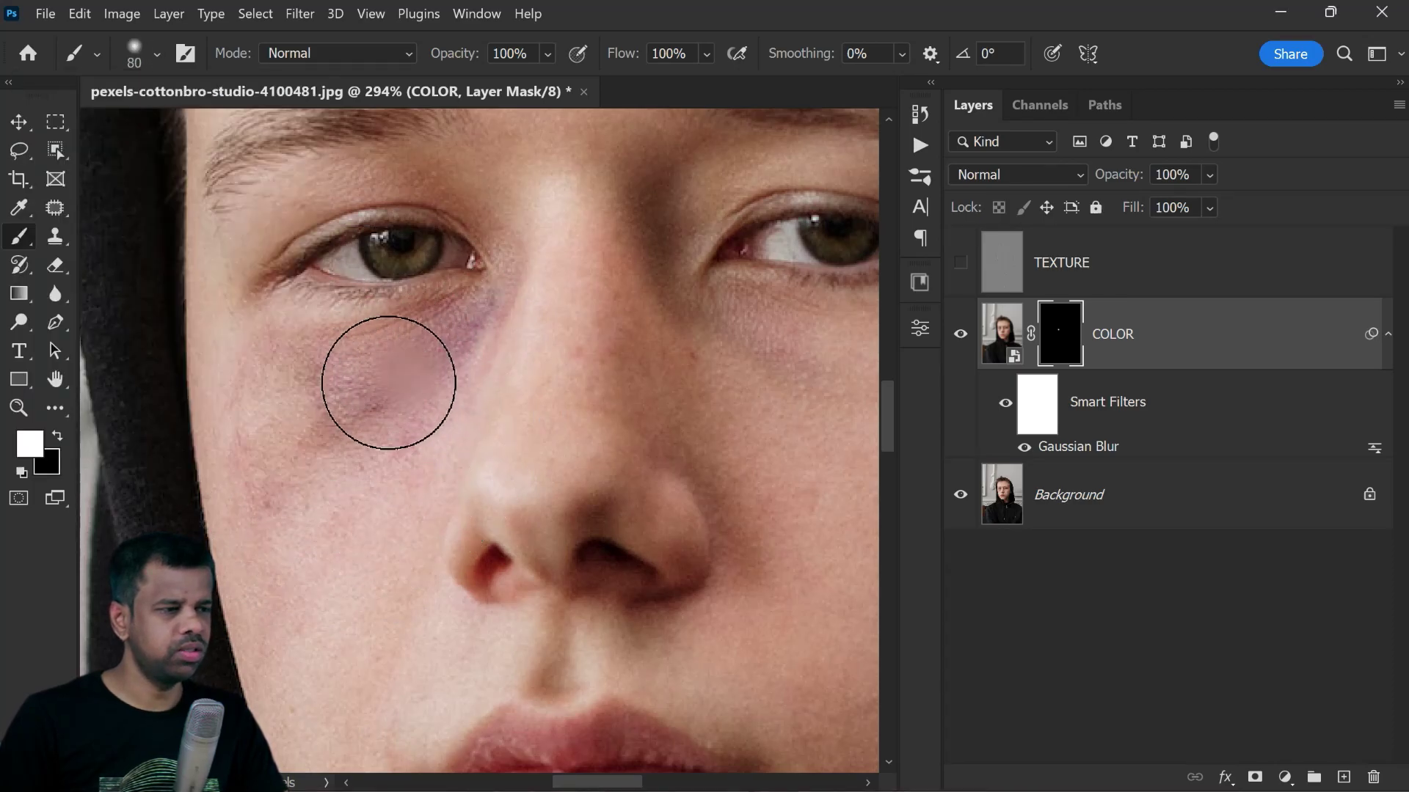
pyautogui.moveTo(388, 382)
pyautogui.mouseDown()
pyautogui.moveTo(273, 471)
pyautogui.moveTo(264, 450)
pyautogui.moveTo(269, 484)
pyautogui.moveTo(270, 352)
pyautogui.moveTo(274, 406)
pyautogui.moveTo(327, 359)
pyautogui.moveTo(397, 363)
pyautogui.moveTo(418, 380)
pyautogui.moveTo(405, 411)
pyautogui.moveTo(460, 326)
pyautogui.mouseUp()
pyautogui.press('[')
pyautogui.press('[')
pyautogui.press('[')
pyautogui.press('[')
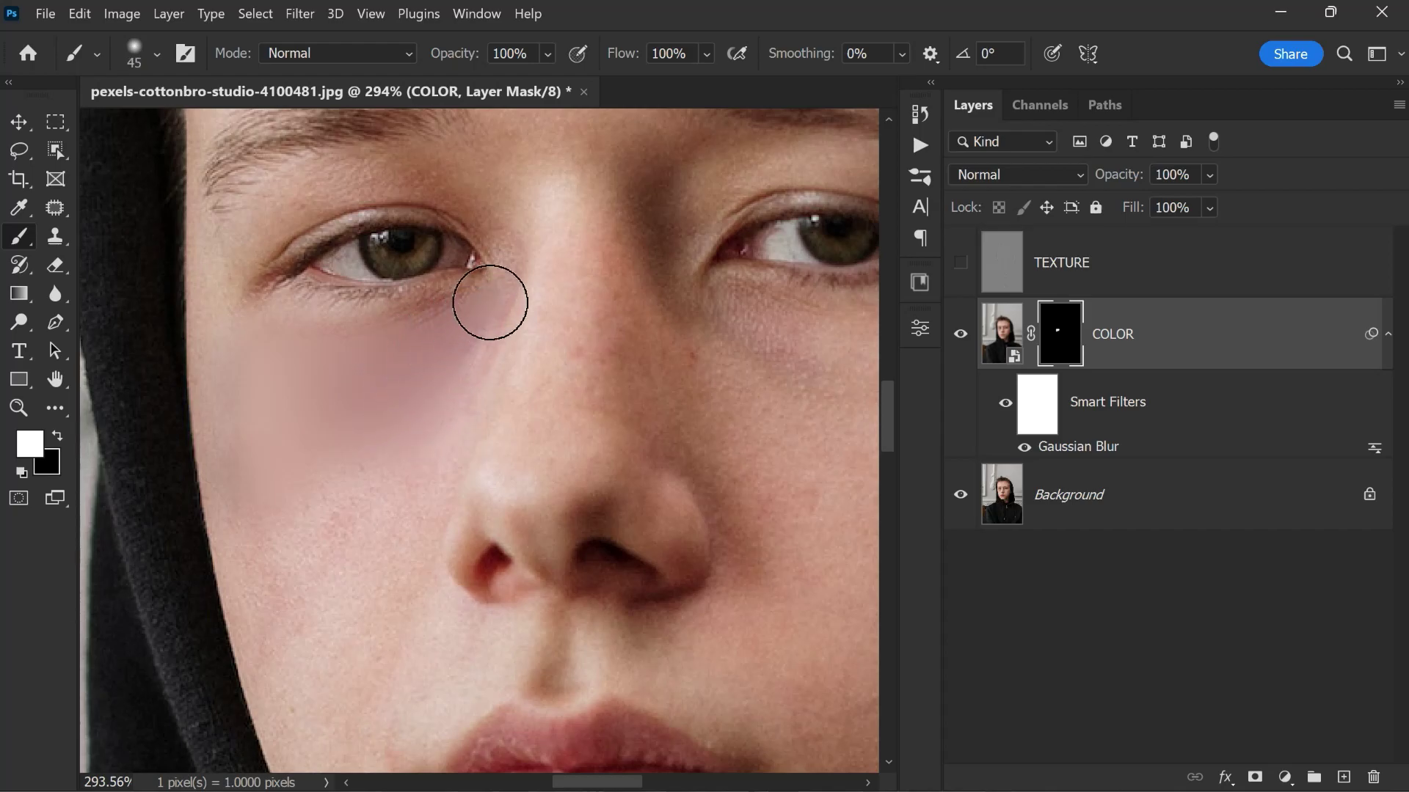
pyautogui.moveTo(489, 303)
pyautogui.mouseDown()
pyautogui.moveTo(451, 375)
pyautogui.moveTo(482, 314)
pyautogui.moveTo(431, 409)
pyautogui.moveTo(446, 405)
pyautogui.moveTo(361, 418)
pyautogui.moveTo(284, 398)
pyautogui.moveTo(243, 415)
pyautogui.moveTo(266, 409)
pyautogui.moveTo(331, 450)
pyautogui.moveTo(362, 416)
pyautogui.mouseUp()
pyautogui.keyDown('alt'); pyautogui.scroll(-4, 346, 403); pyautogui.keyUp('alt')
pyautogui.keyDown('alt'); pyautogui.scroll(1, 593, 413); pyautogui.keyUp('alt')
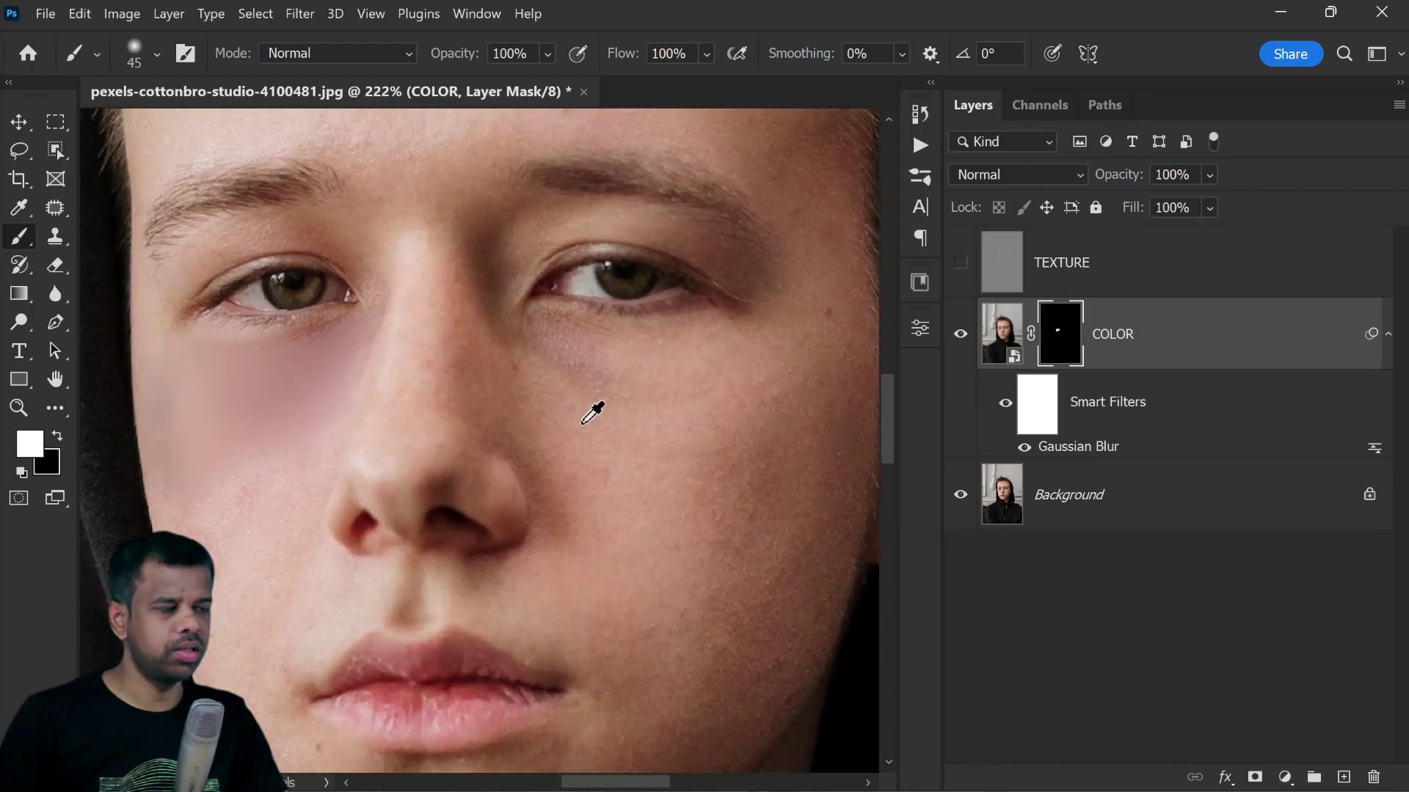
pyautogui.keyDown('alt'); pyautogui.scroll(3, 593, 413); pyautogui.keyUp('alt')
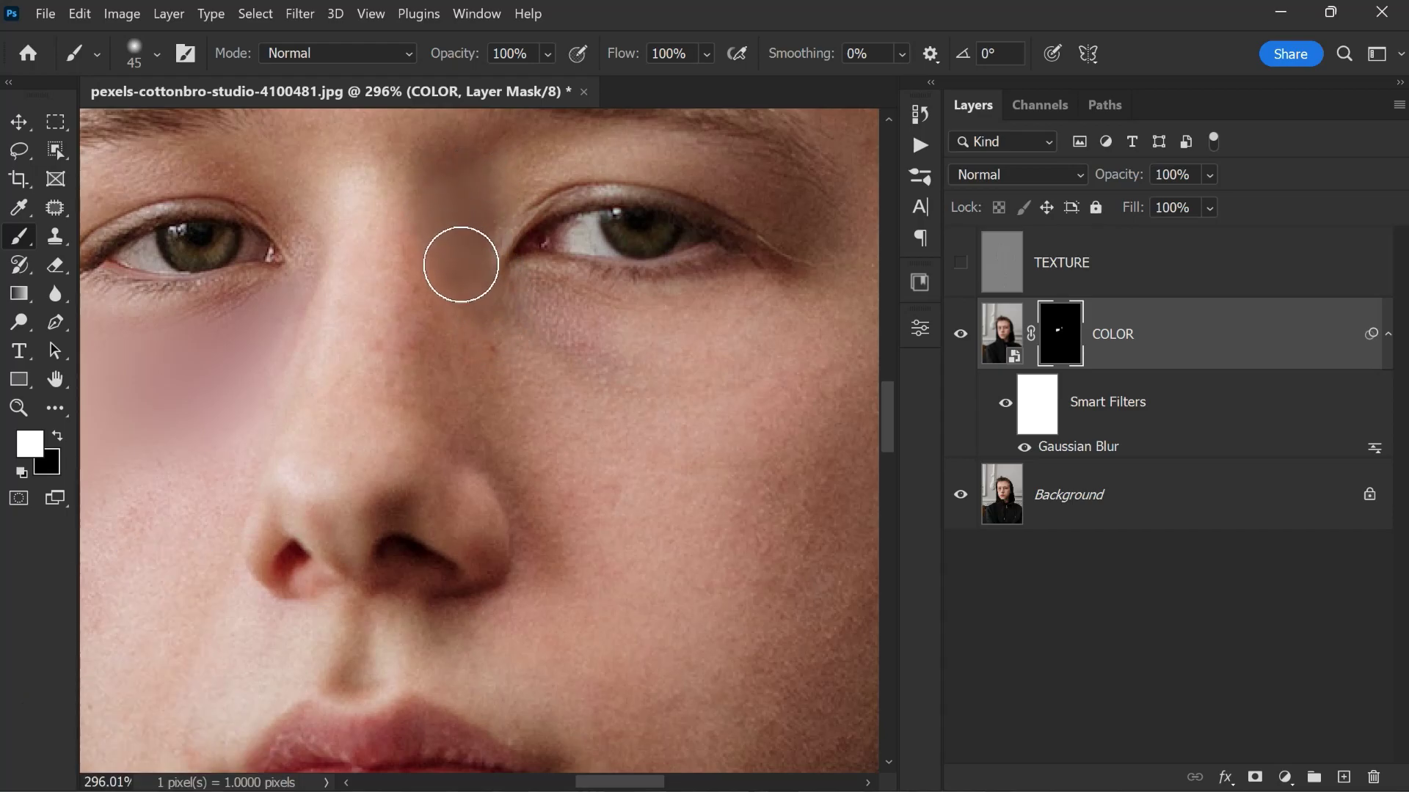
pyautogui.keyDown('alt'); pyautogui.scroll(-5, 724, 378); pyautogui.keyUp('alt')
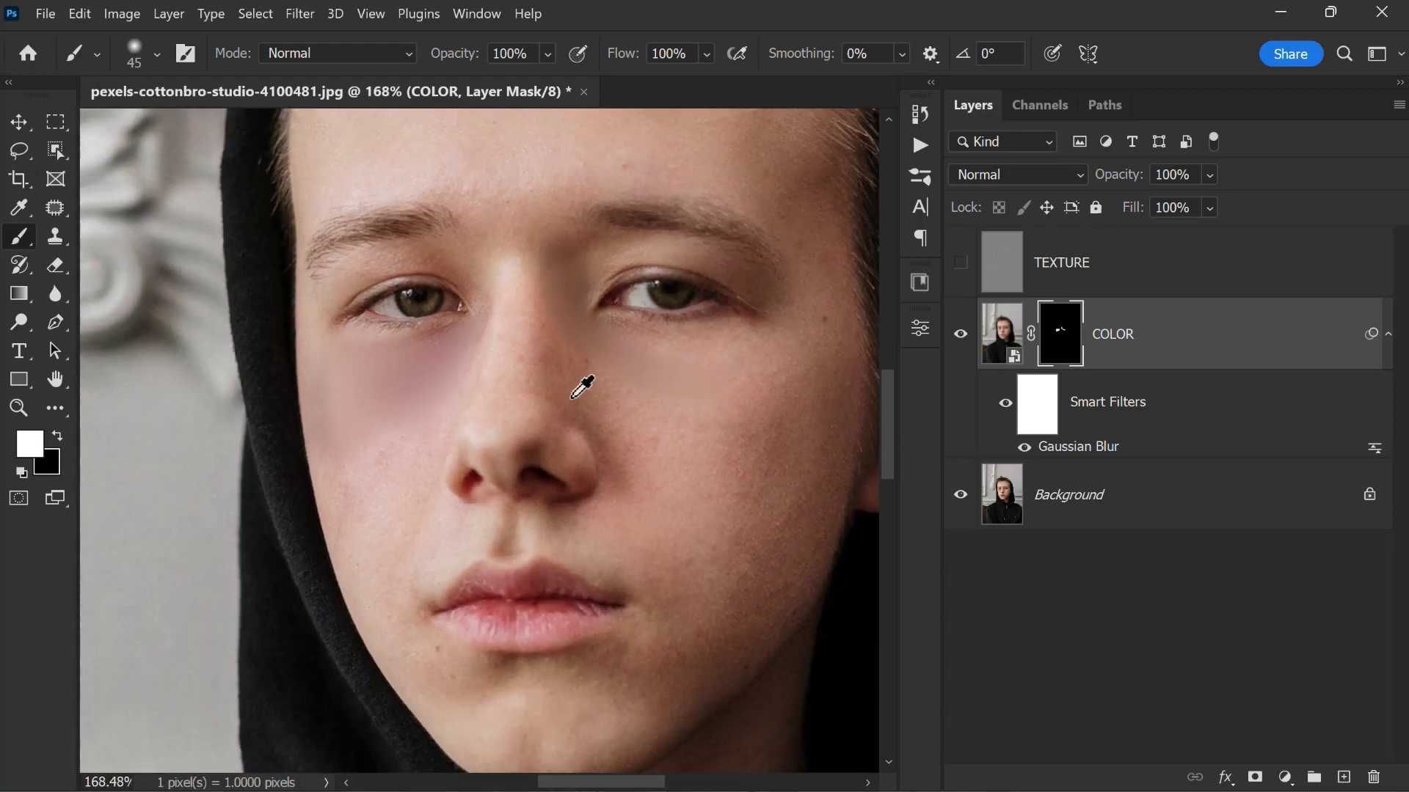
pyautogui.keyDown('alt'); pyautogui.scroll(-2, 582, 386); pyautogui.keyUp('alt')
pyautogui.keyDown('alt'); pyautogui.scroll(2, 616, 371); pyautogui.keyUp('alt')
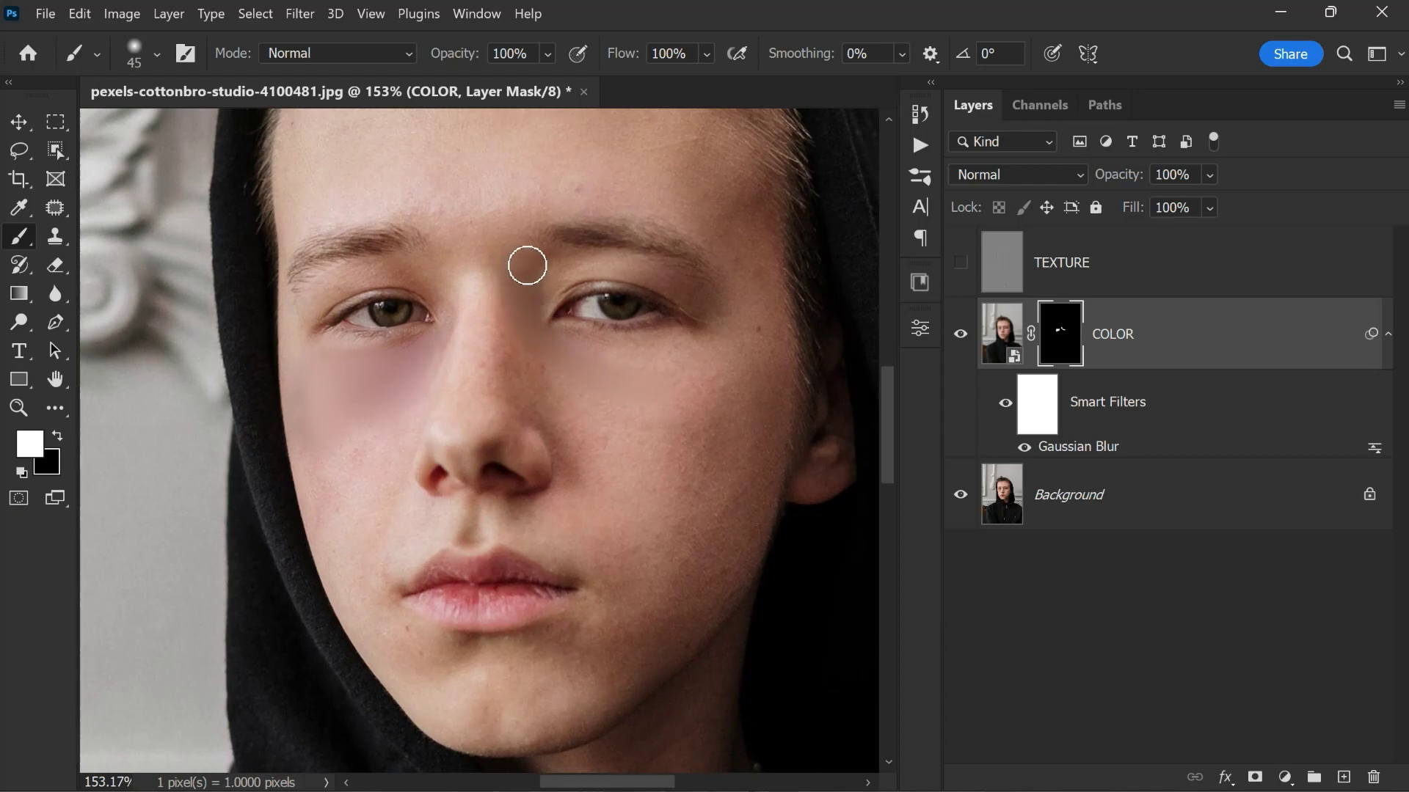
pyautogui.keyDown('alt'); pyautogui.scroll(-2, 565, 459); pyautogui.keyUp('alt')
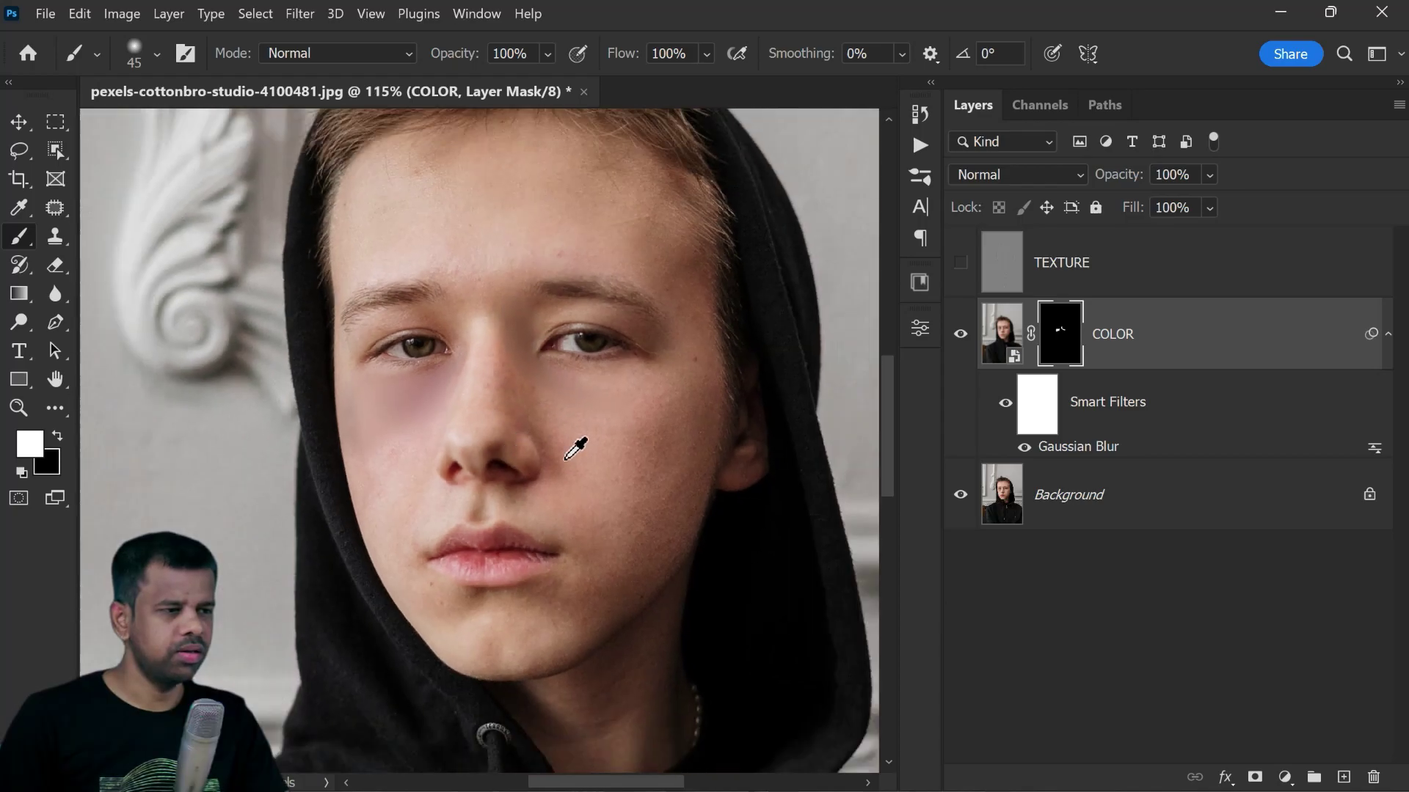
pyautogui.keyDown('alt'); pyautogui.scroll(1, 565, 459); pyautogui.keyUp('alt')
pyautogui.click(1085, 410)
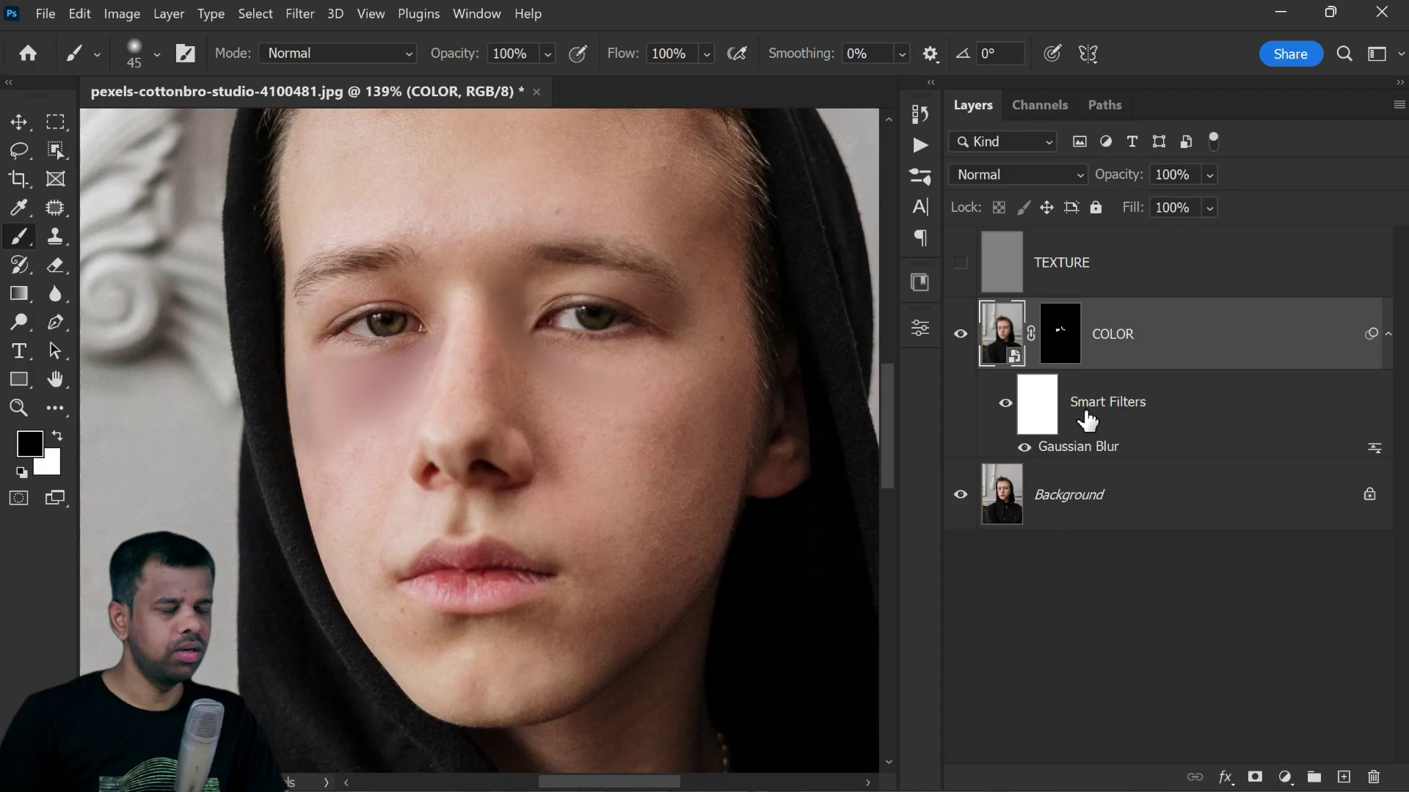
pyautogui.keyDown('alt'); pyautogui.scroll(2, 564, 386); pyautogui.keyUp('alt')
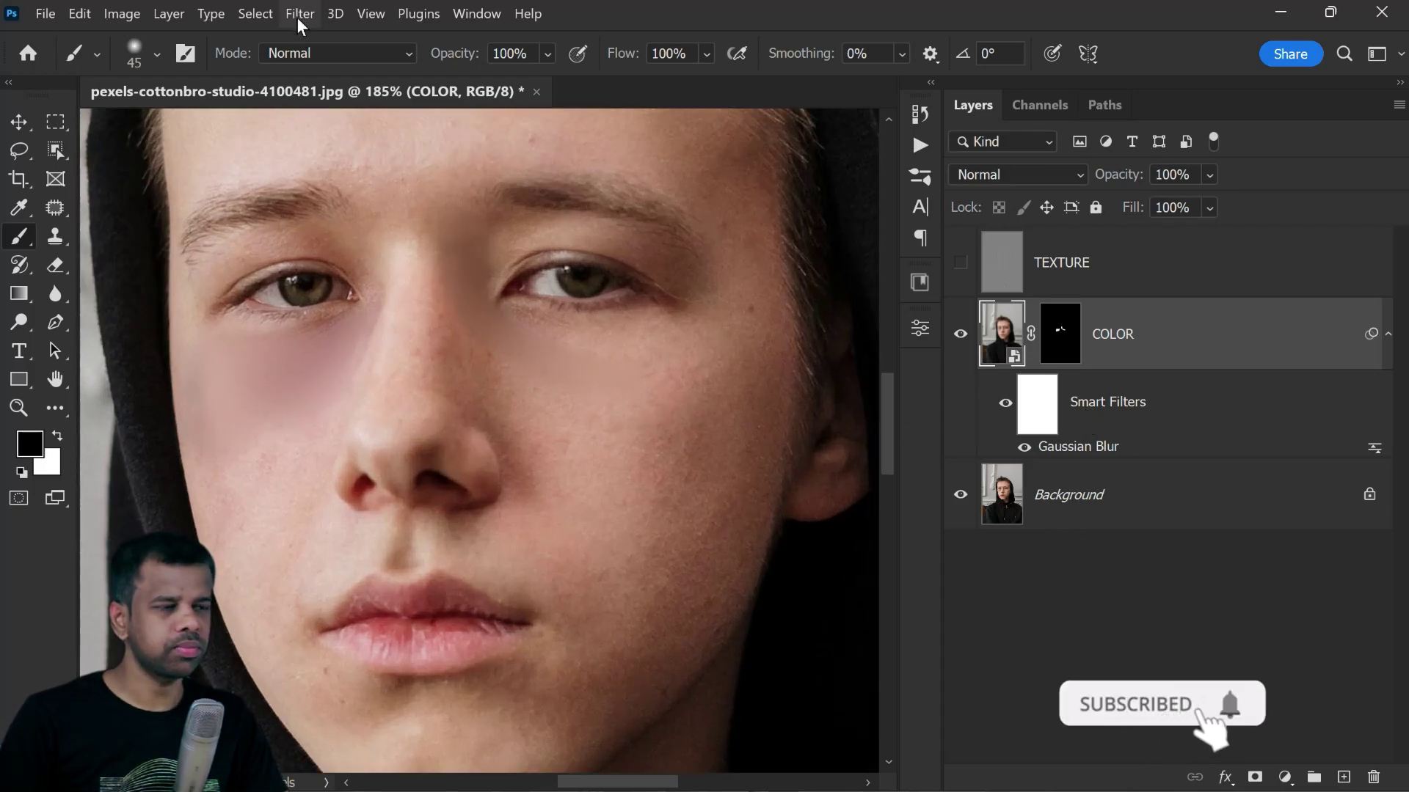
# Add a Hue/Saturation smart filter to COLOR with Saturation -12 and Lightness +12.
pyautogui.click(121, 16)
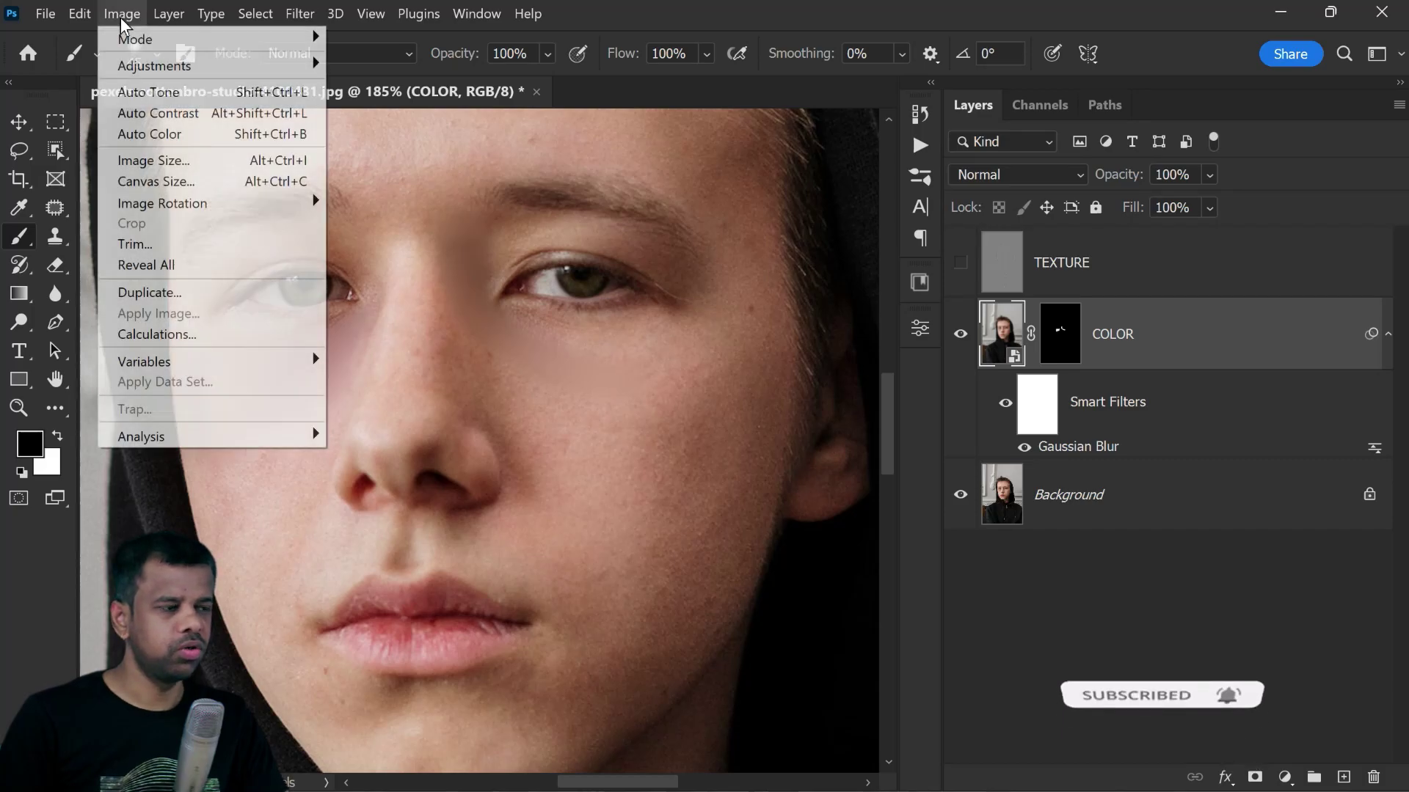
pyautogui.moveTo(297, 63)
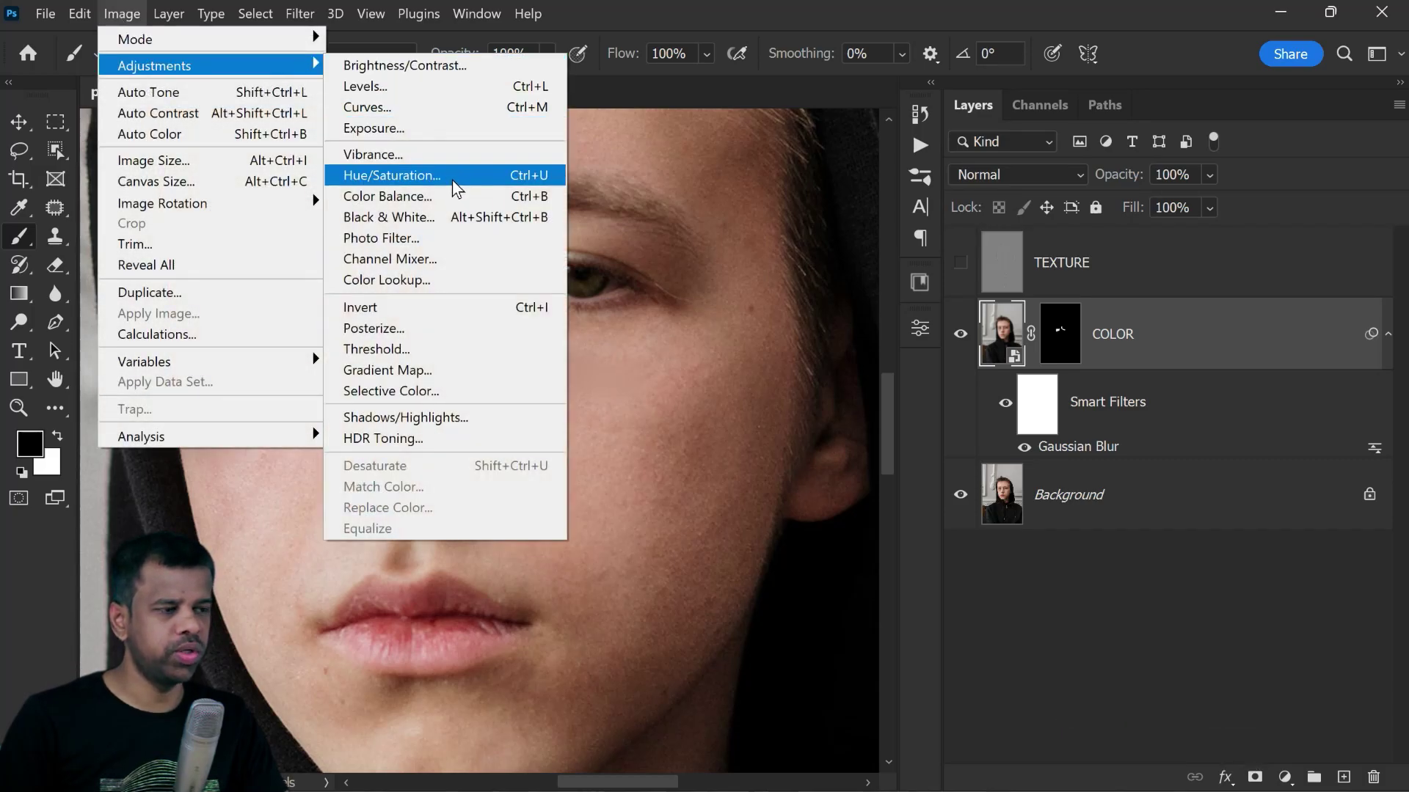
pyautogui.click(453, 179)
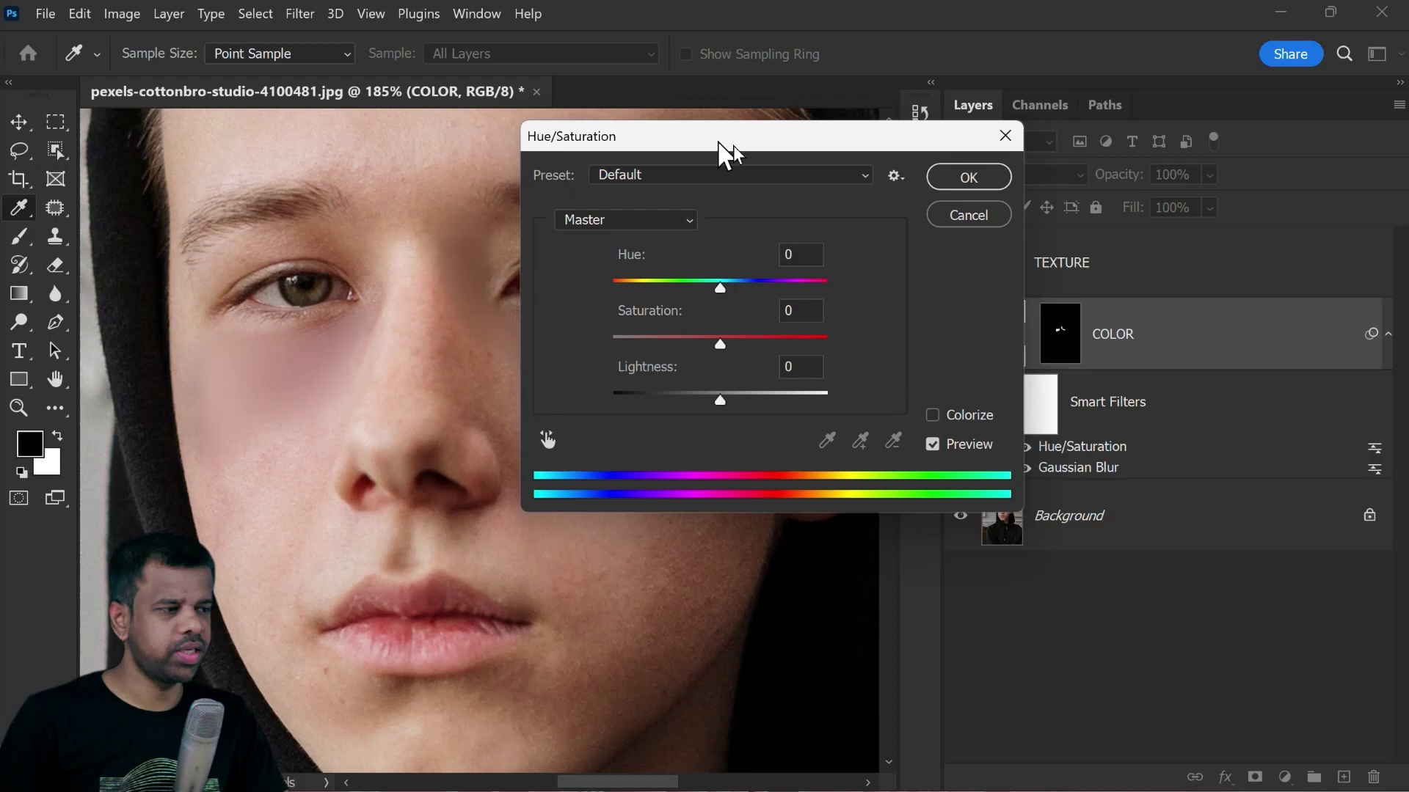
pyautogui.moveTo(709, 147); pyautogui.dragTo(1005, 204)
pyautogui.moveTo(1005, 396); pyautogui.dragTo(994, 394)
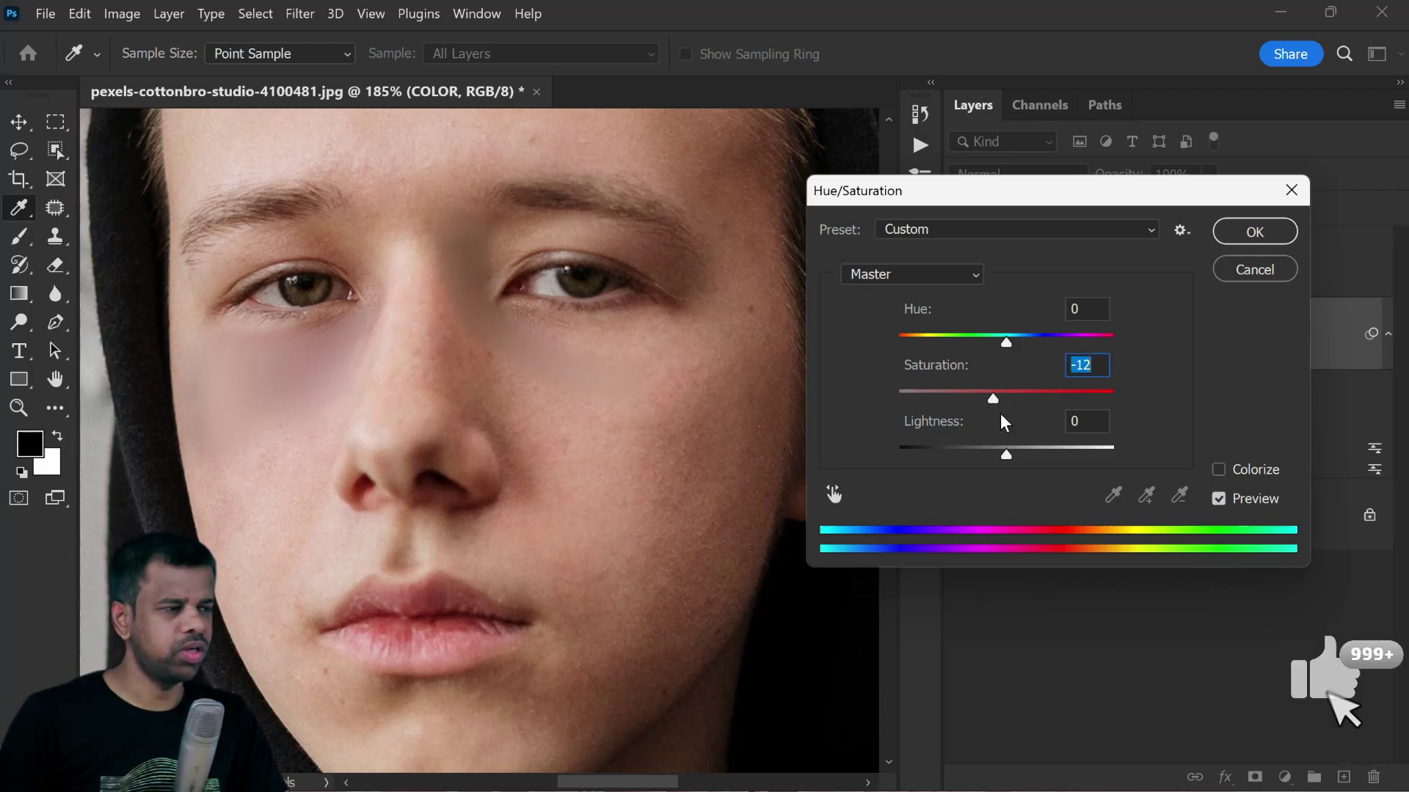
pyautogui.moveTo(1006, 456); pyautogui.dragTo(1020, 452)
pyautogui.click(1252, 232)
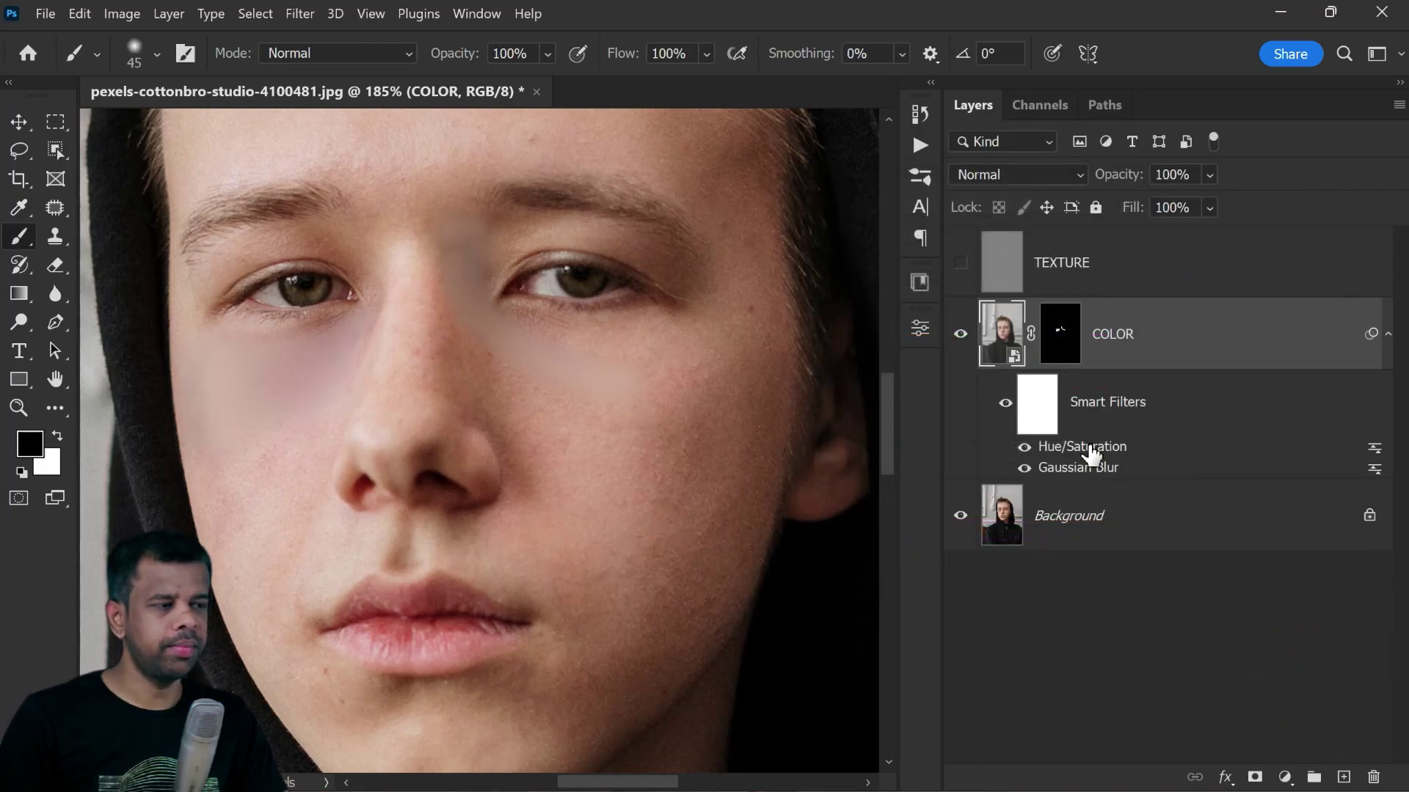
pyautogui.click(119, 12)
pyautogui.moveTo(322, 66)
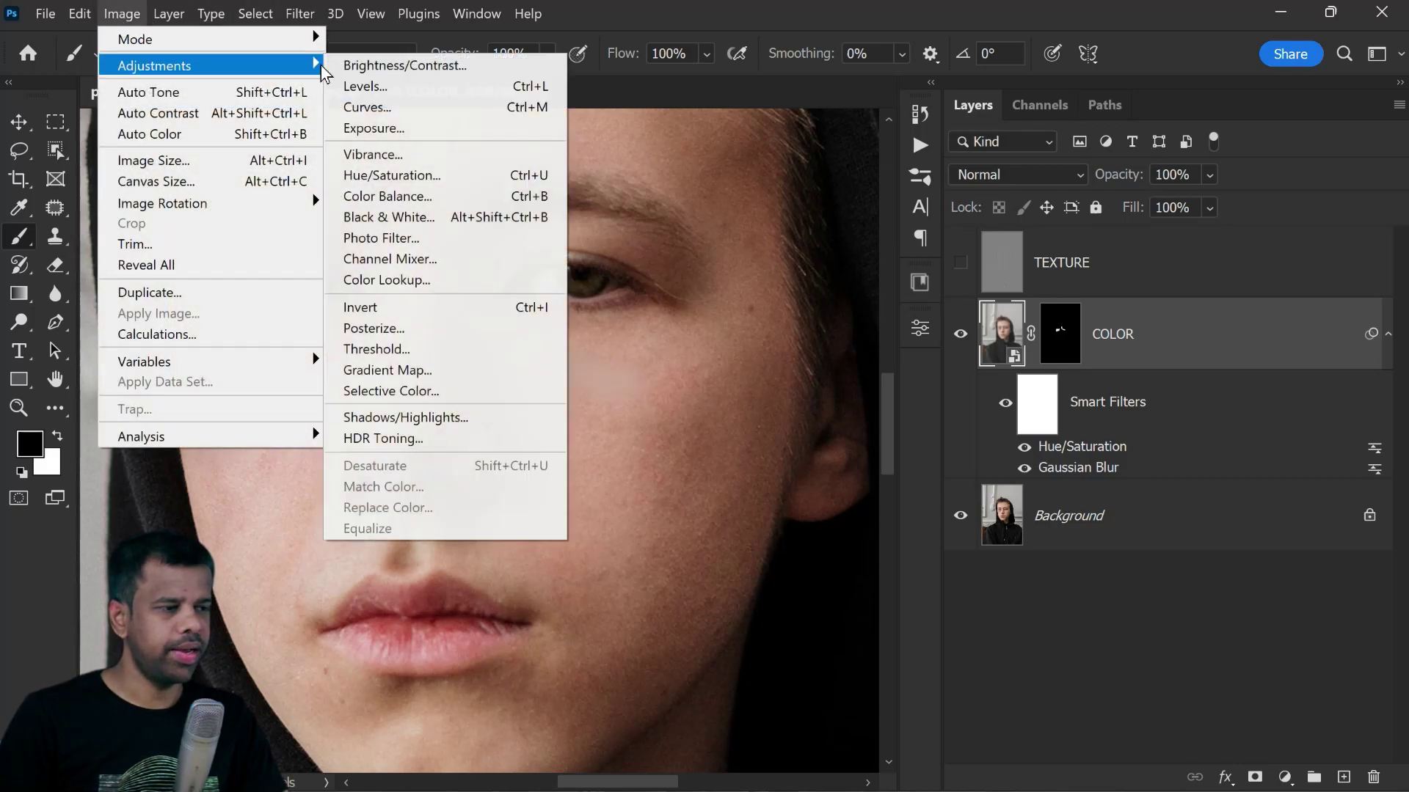
# Add a Brightness/Contrast smart filter to COLOR with contrast 20.
pyautogui.click(437, 64)
pyautogui.moveTo(697, 302); pyautogui.dragTo(716, 298)
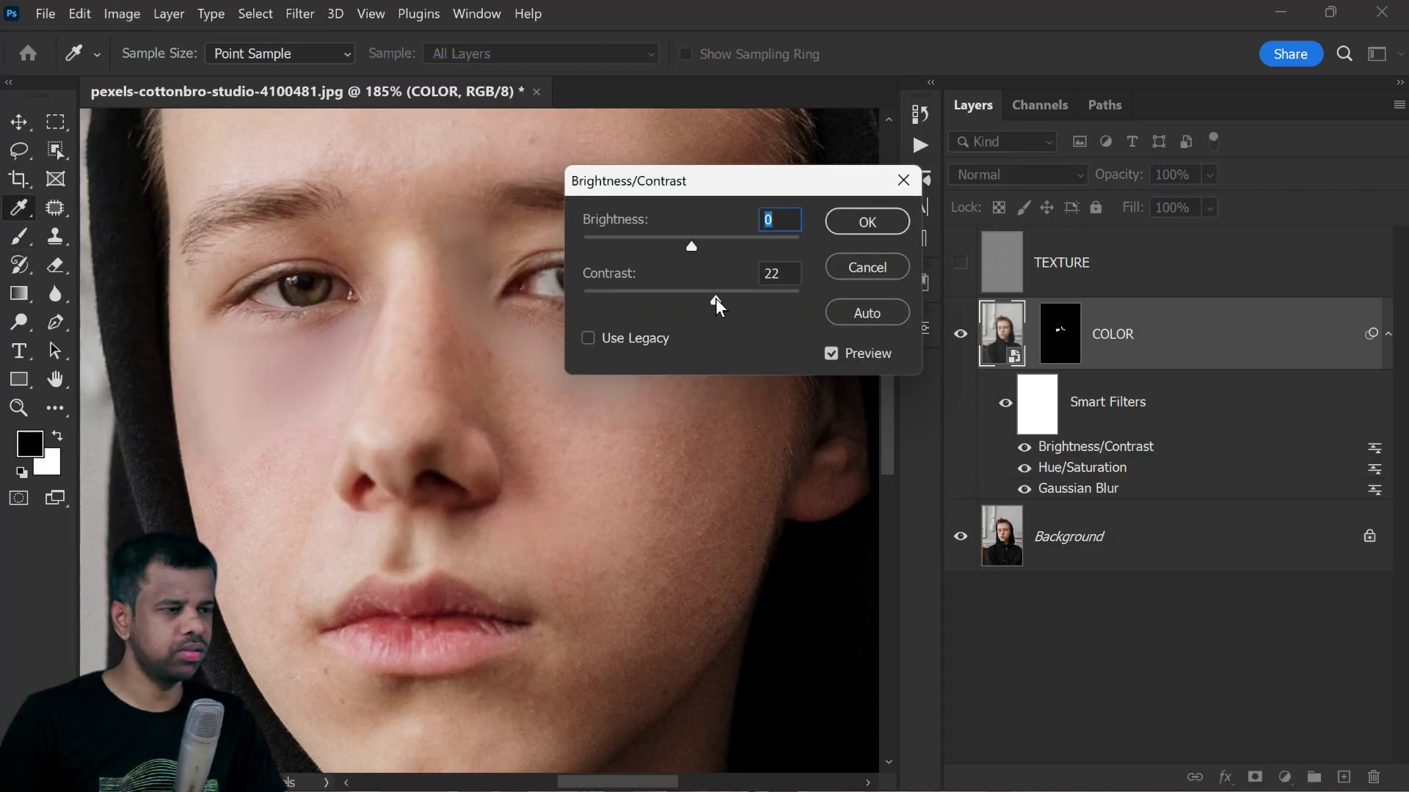
pyautogui.click(852, 224)
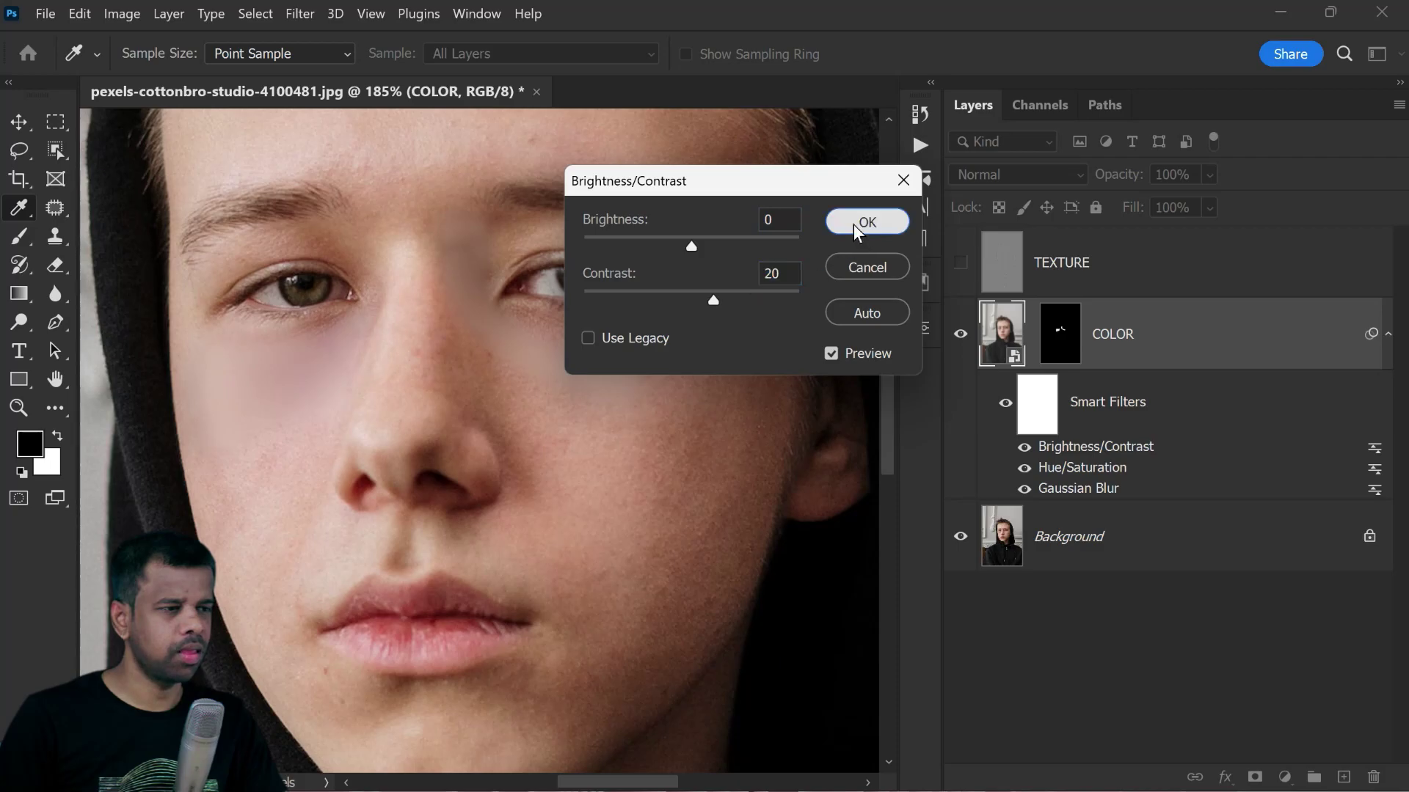
pyautogui.press('b')
pyautogui.scroll(-2, 469, 393)
pyautogui.scroll(2, 487, 346)
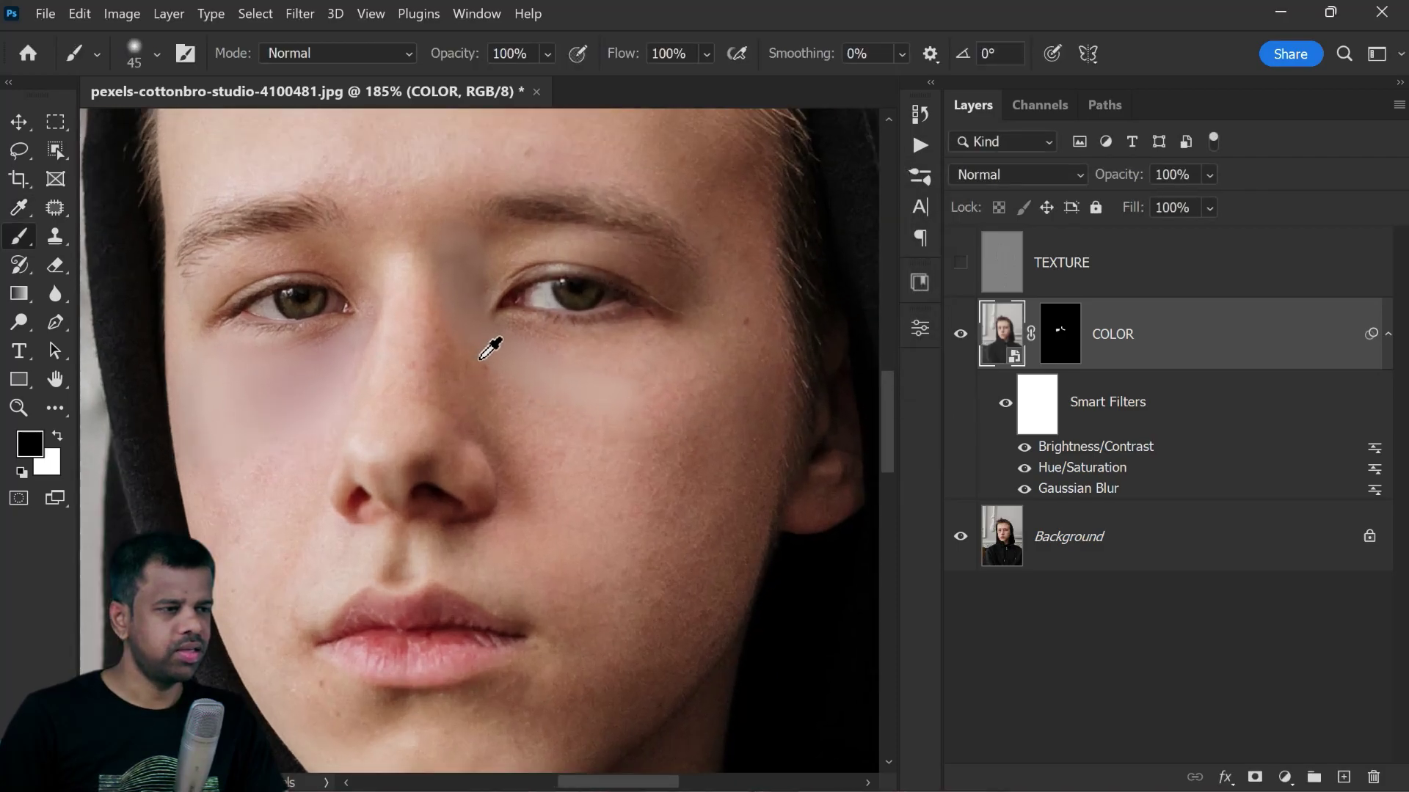
# Compare with the smart filters toggled off and on, then select and show TEXTURE.
pyautogui.click(1005, 405)
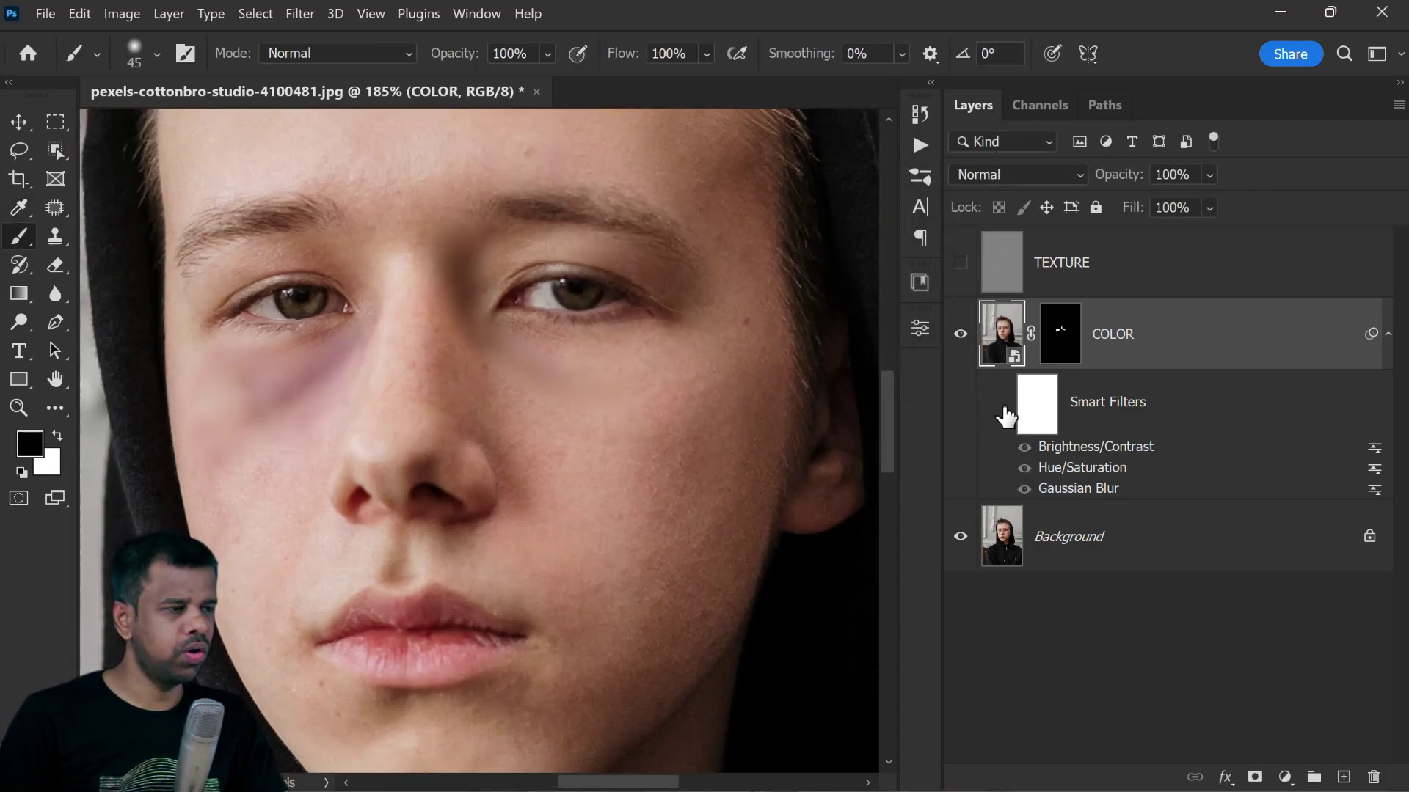
pyautogui.click(1006, 404)
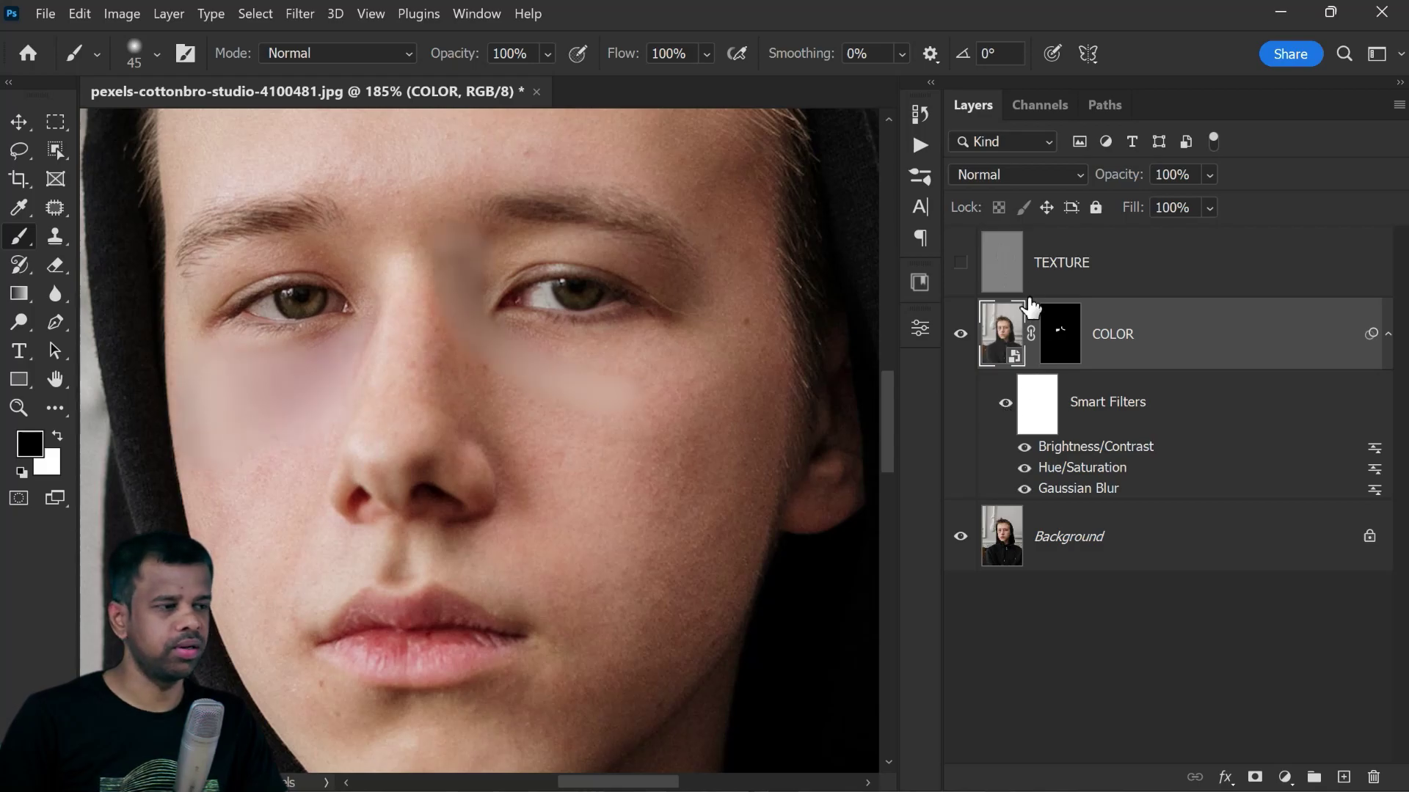
pyautogui.click(1033, 281)
pyautogui.click(959, 264)
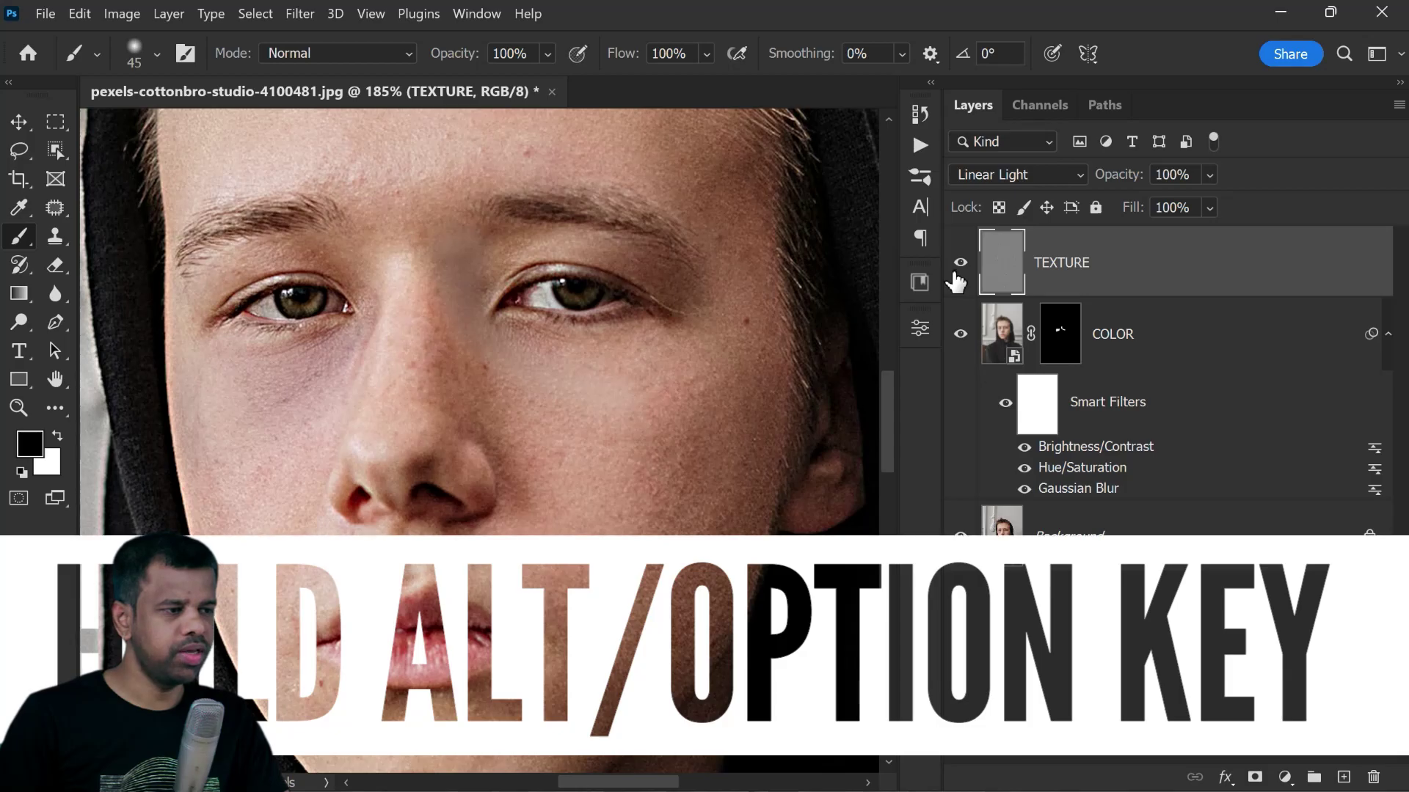
# Copy the COLOR mask onto TEXTURE and lower TEXTURE's opacity to 60%.
pyautogui.moveTo(1067, 337); pyautogui.dragTo(1054, 265)
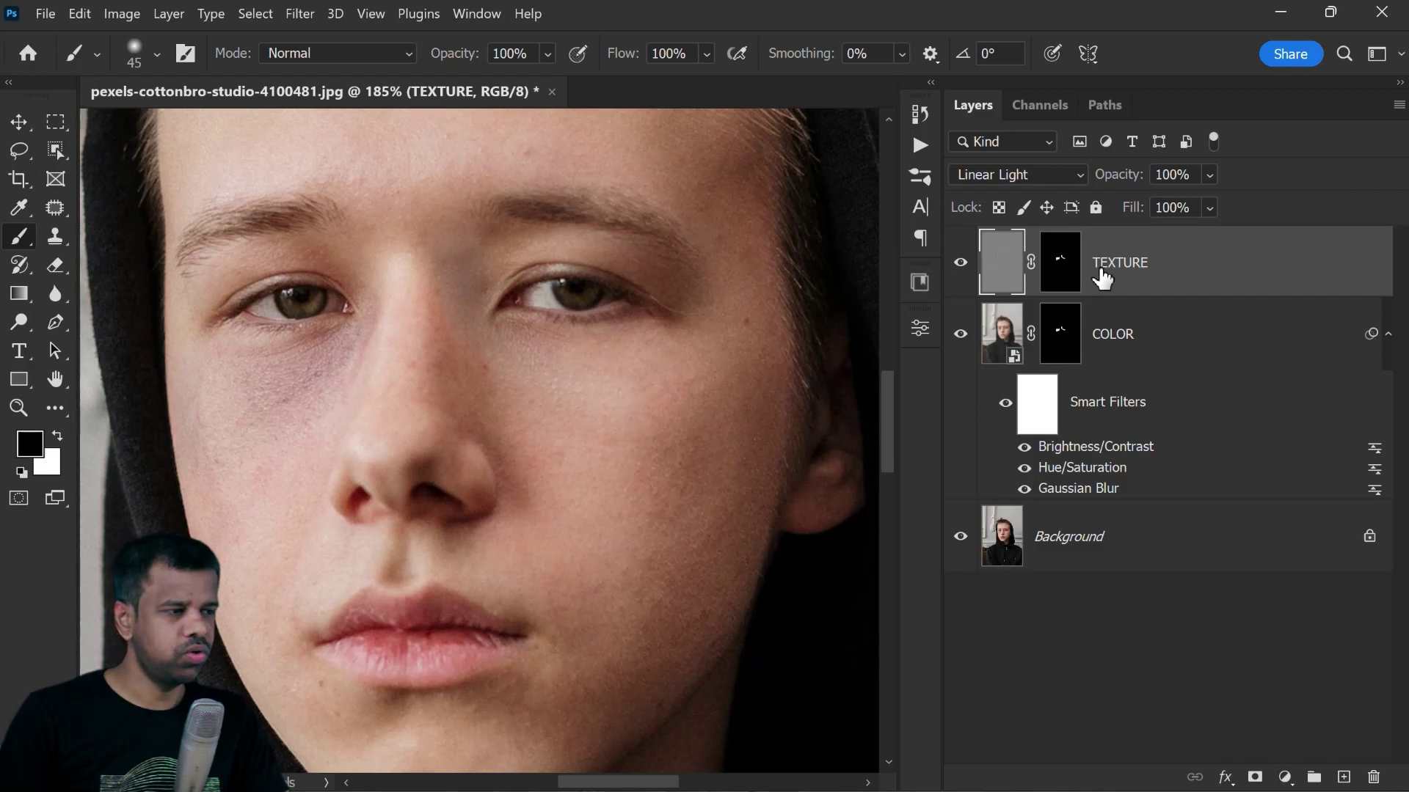
pyautogui.moveTo(1120, 186); pyautogui.dragTo(1078, 188)
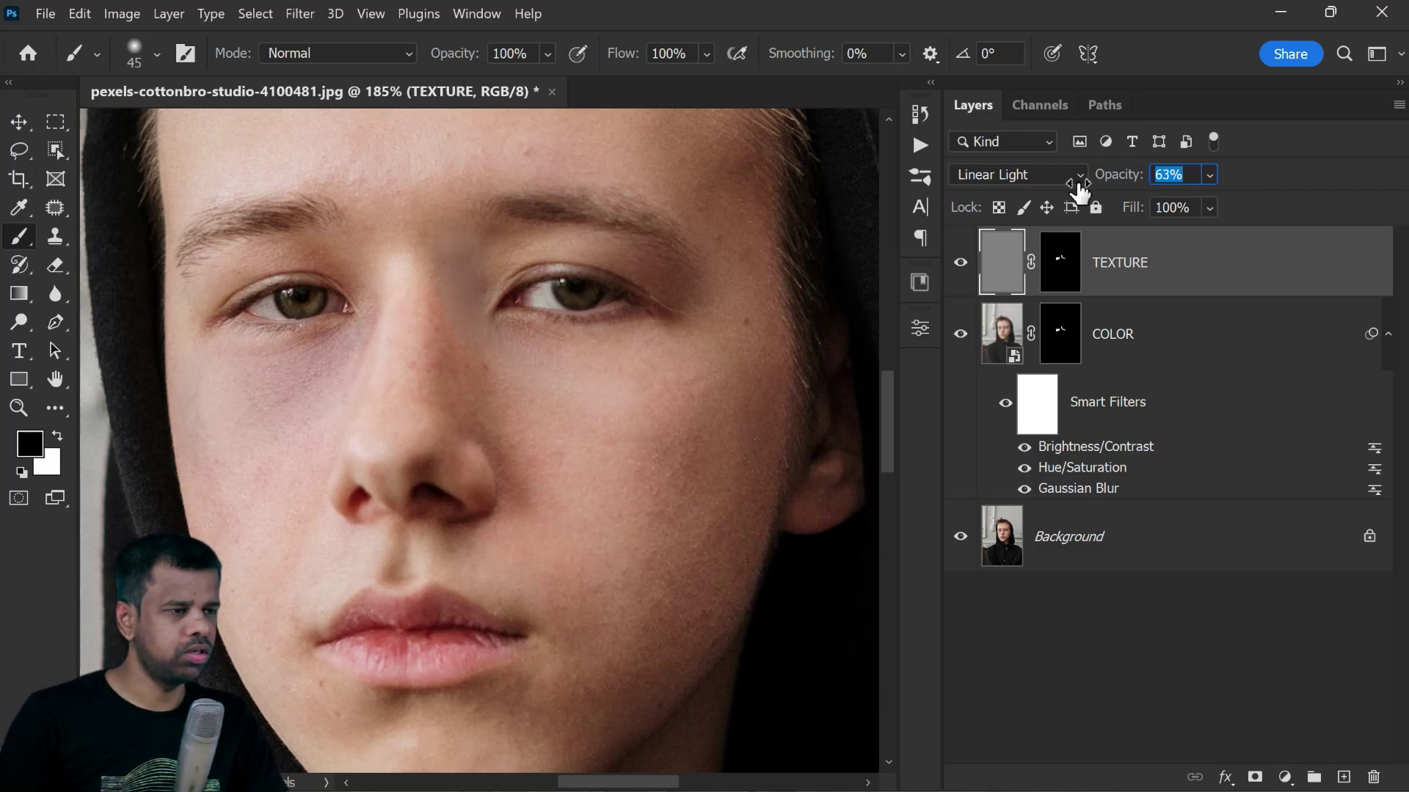
pyautogui.moveTo(1078, 188); pyautogui.dragTo(1076, 190)
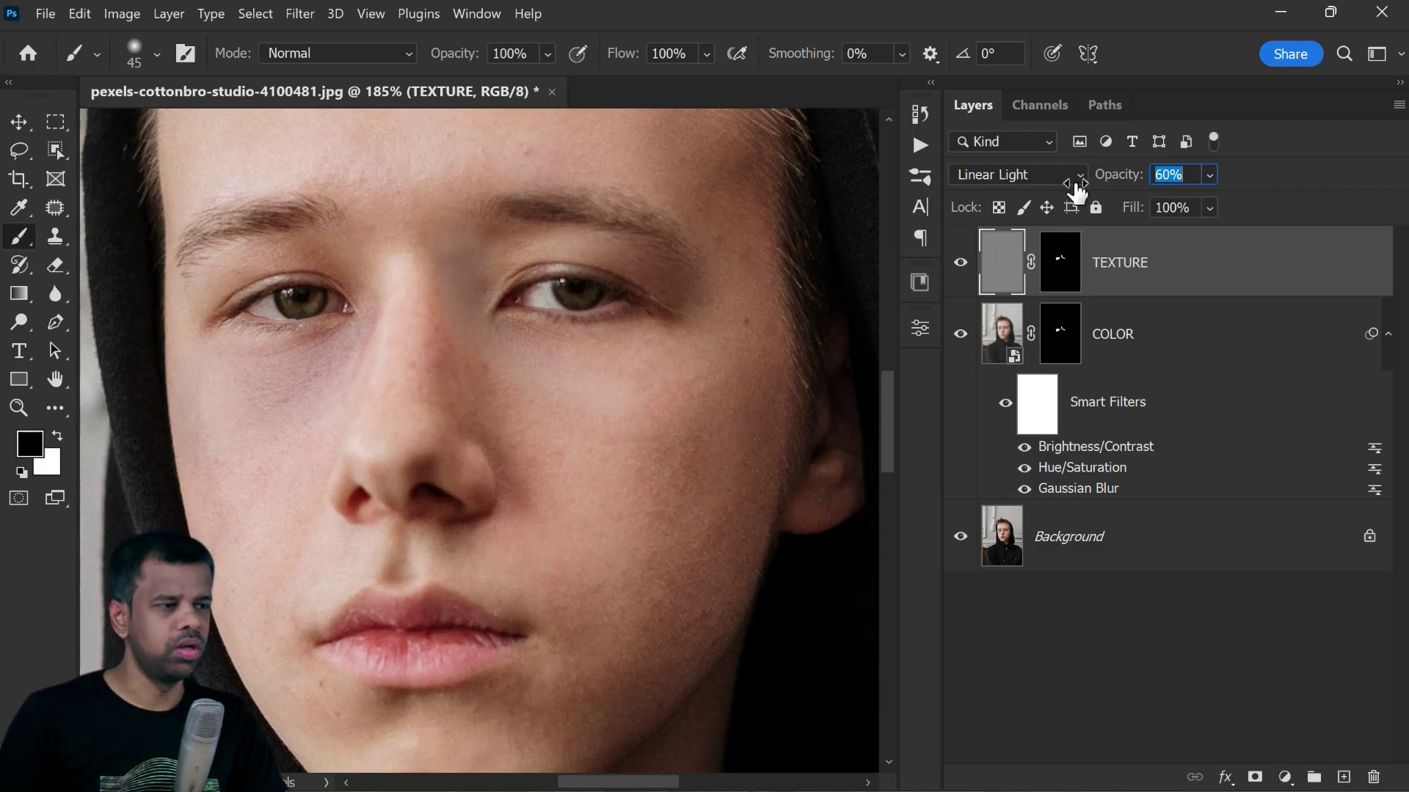
# Target the COLOR layer mask with a black 80 px brush at 32% flow and 48% opacity.
pyautogui.scroll(-3, 465, 408)
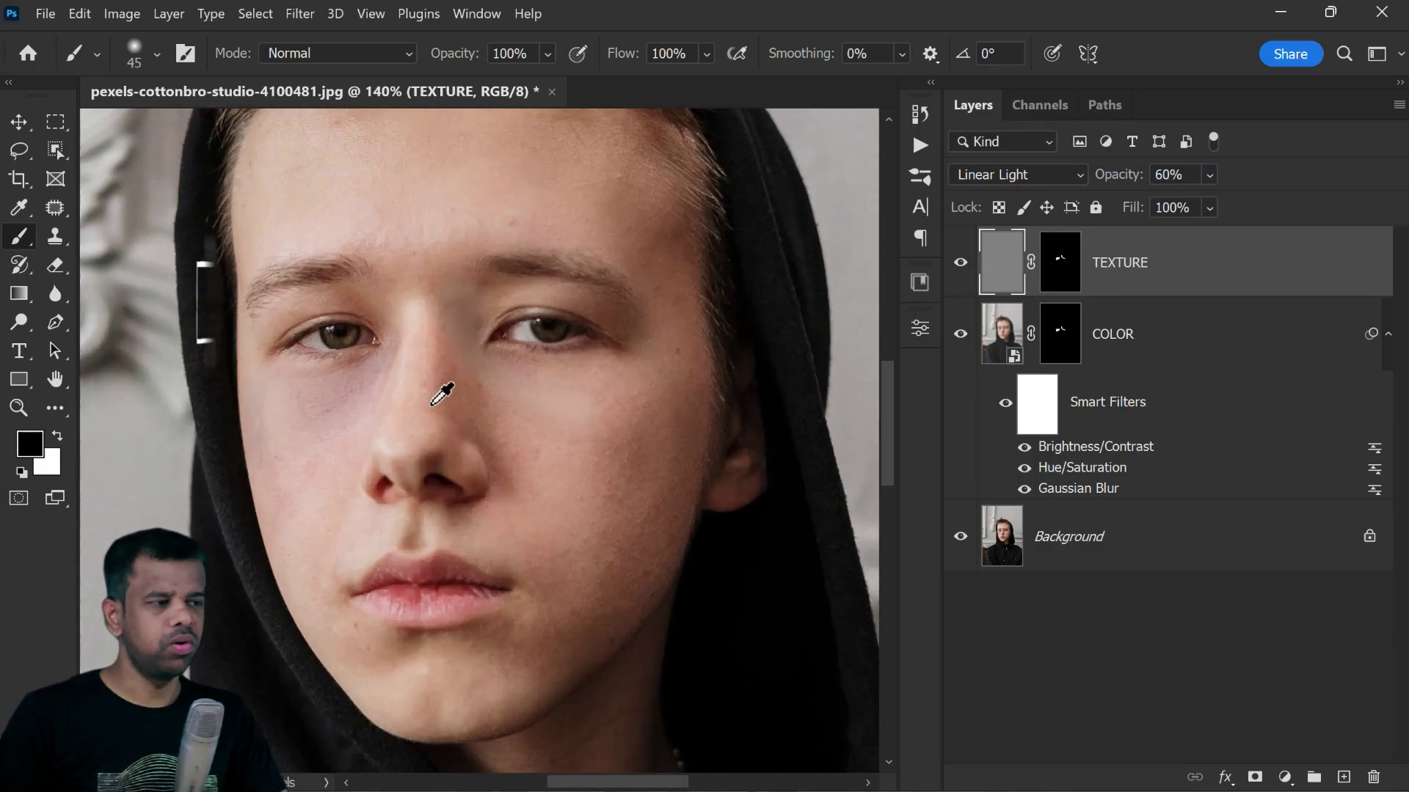
pyautogui.scroll(2, 441, 394)
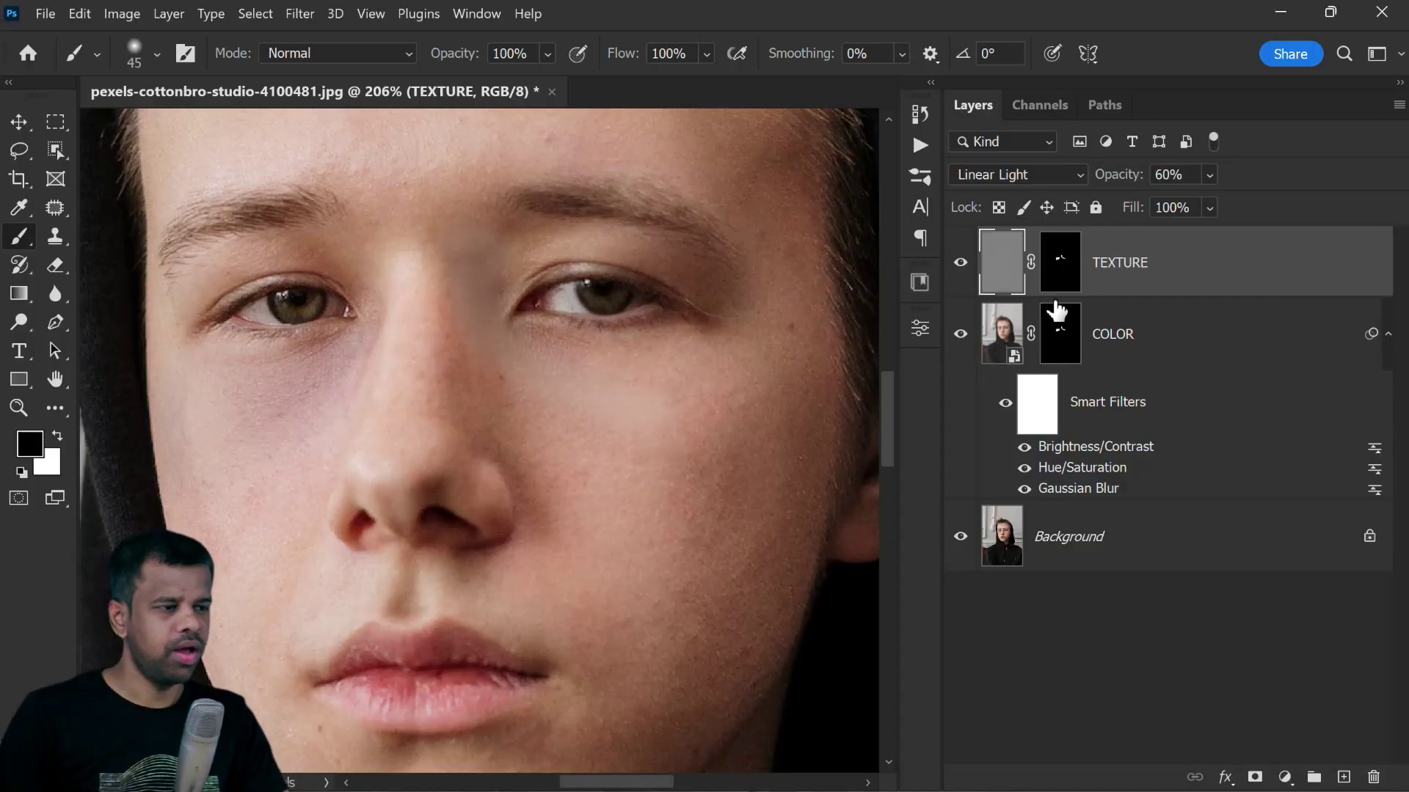
pyautogui.click(1059, 332)
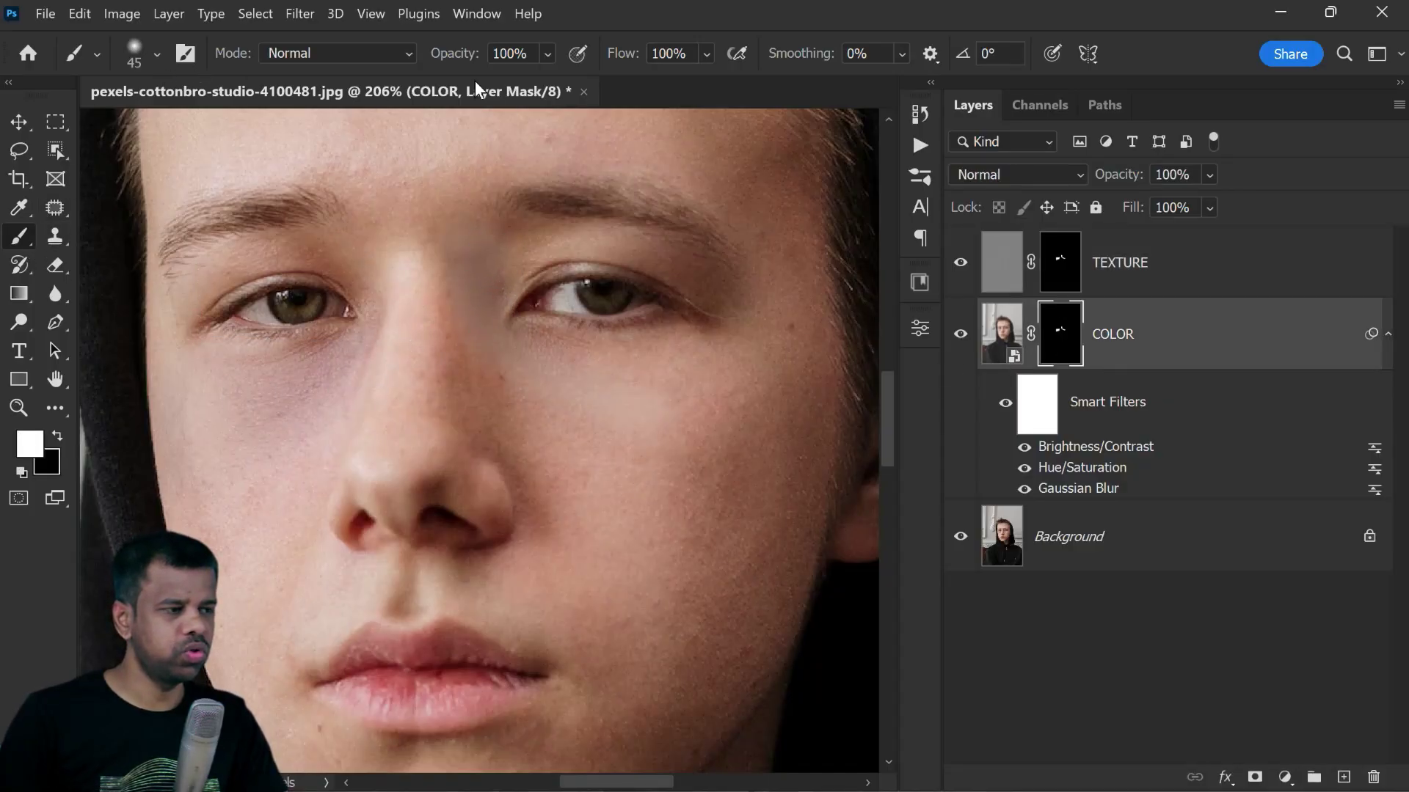
pyautogui.moveTo(603, 57)
pyautogui.mouseDown()
pyautogui.moveTo(613, 63)
pyautogui.moveTo(403, 54)
pyautogui.mouseUp()
pyautogui.click(56, 433)
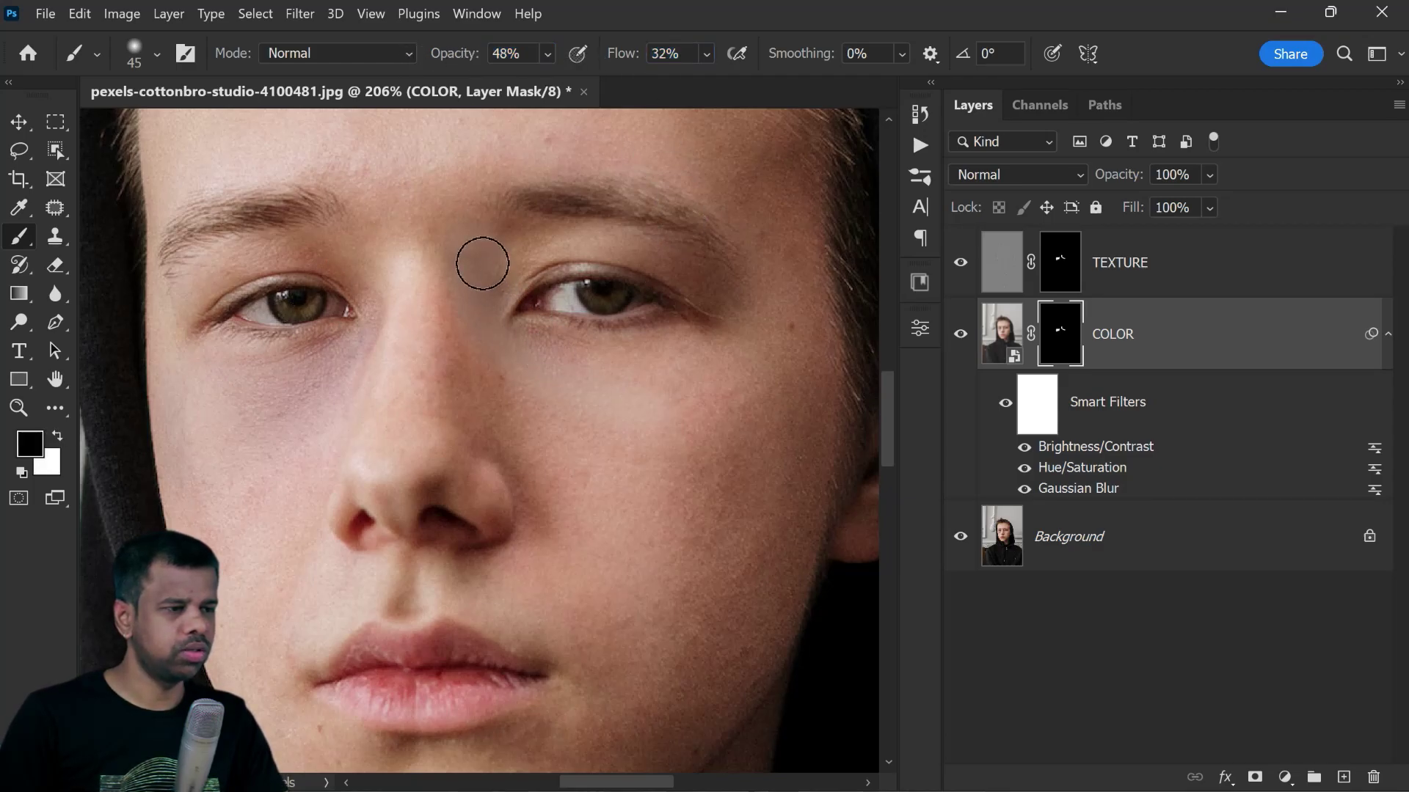
pyautogui.press(']')
pyautogui.press(']')
pyautogui.press(']')
pyautogui.press(']')
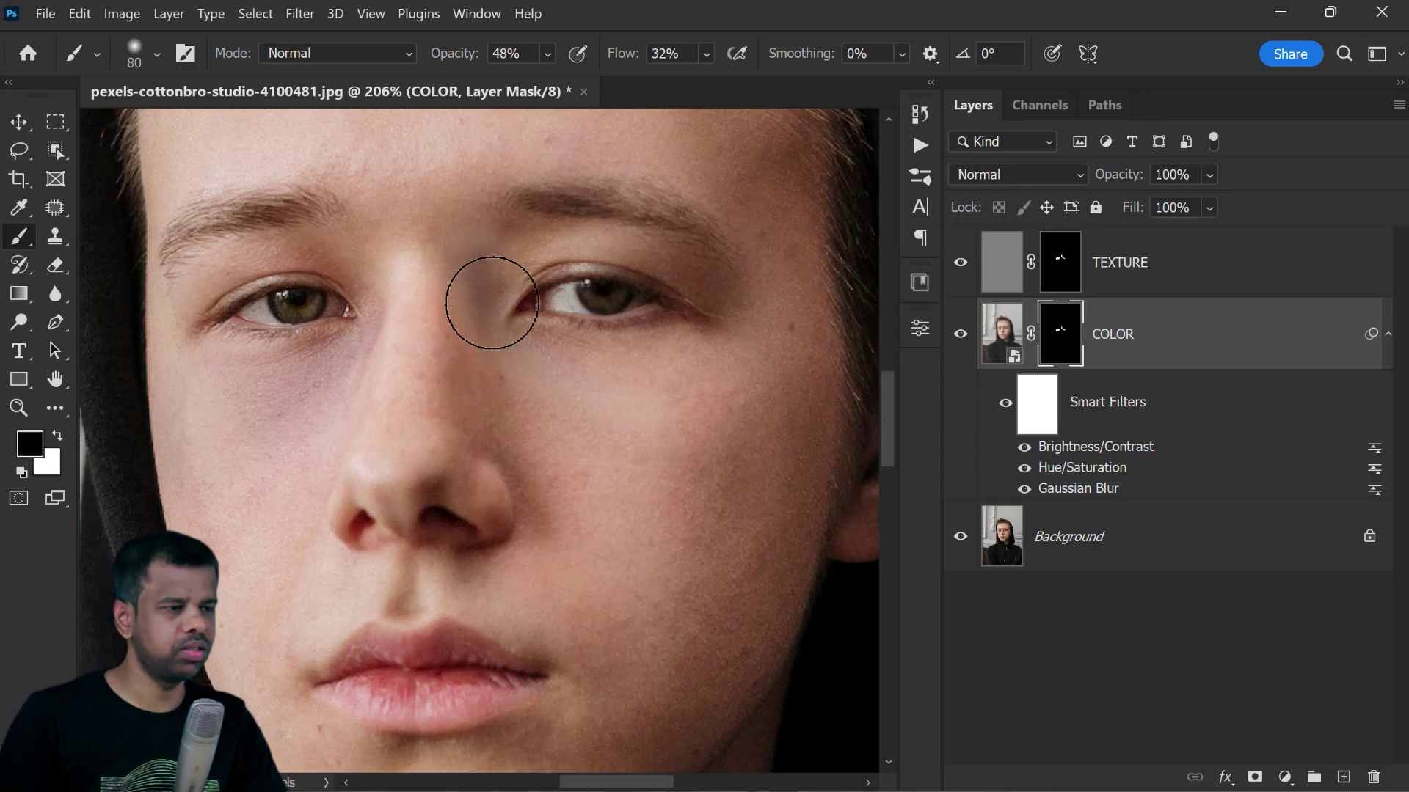
# Undo the stray stroke on the nose bridge and switch the painting colour to white.
pyautogui.hotkey('ctrl', 'z')
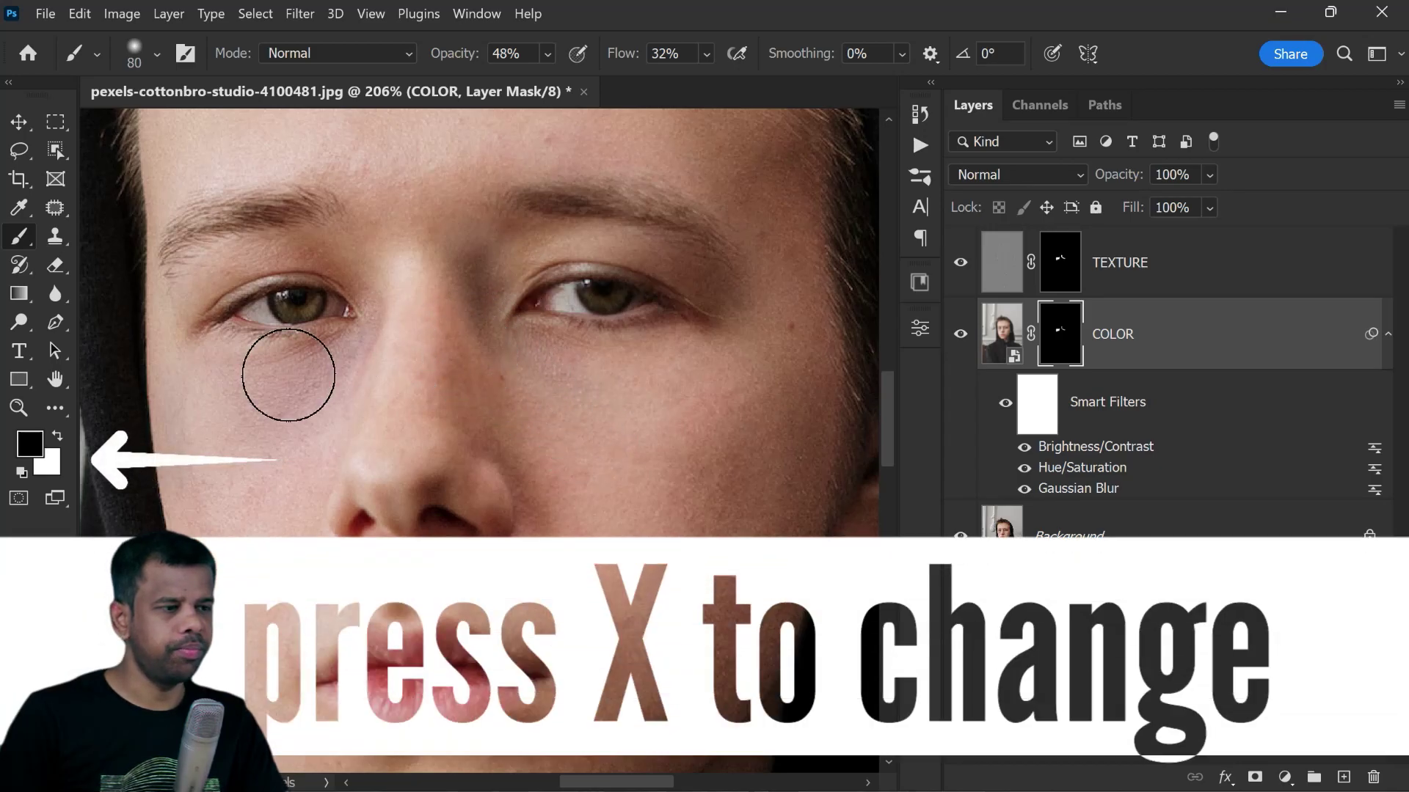
pyautogui.press('x')
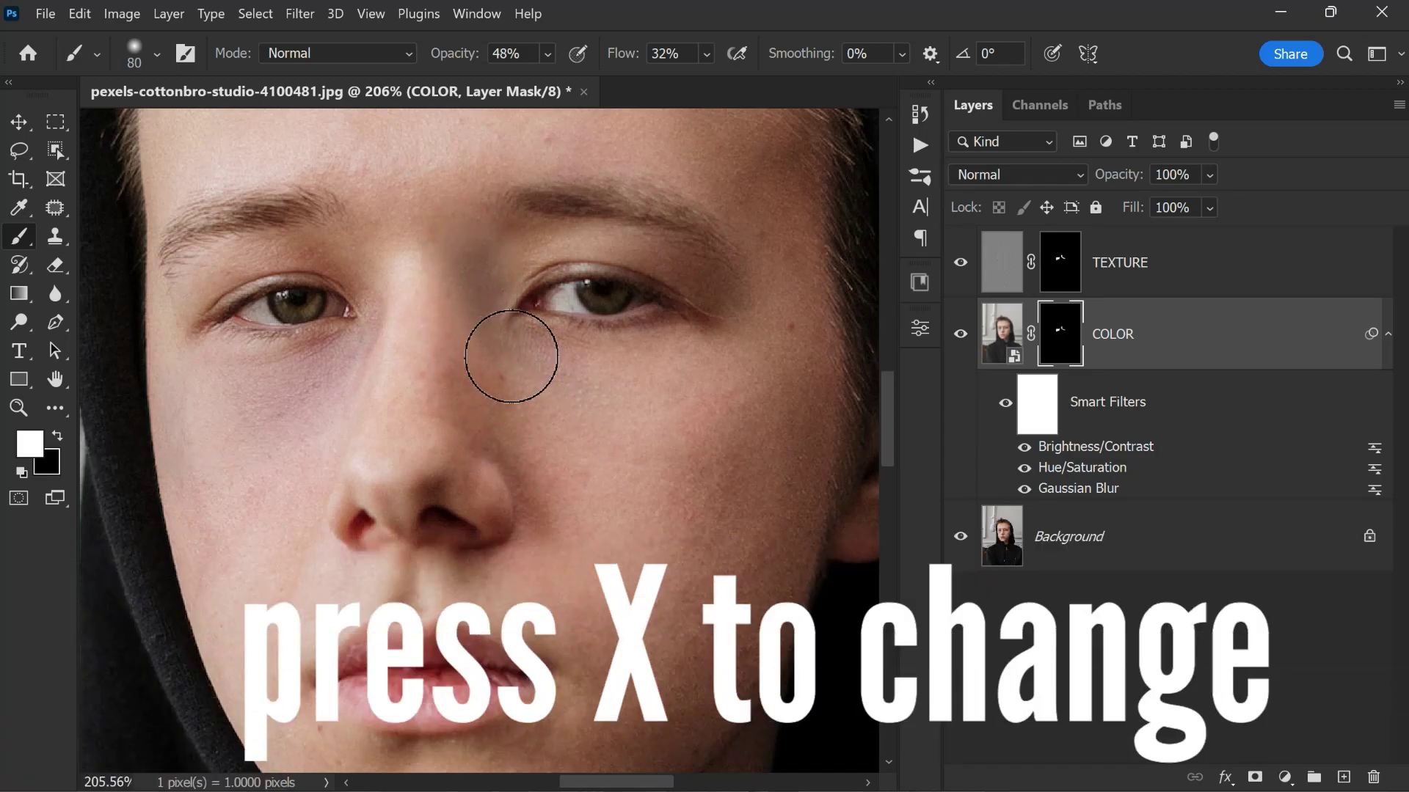
pyautogui.scroll(-3, 512, 356)
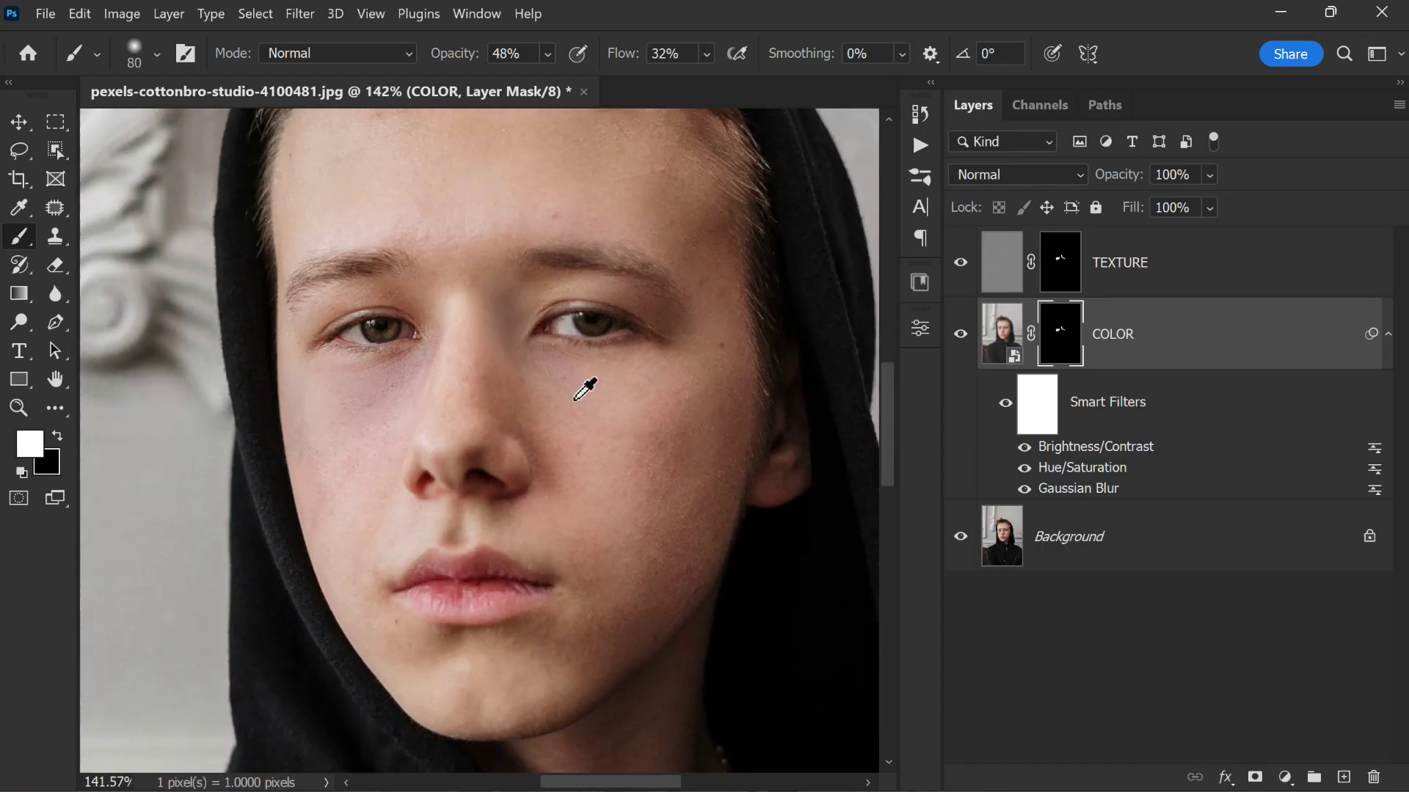
pyautogui.scroll(-3, 591, 399)
pyautogui.scroll(3, 607, 400)
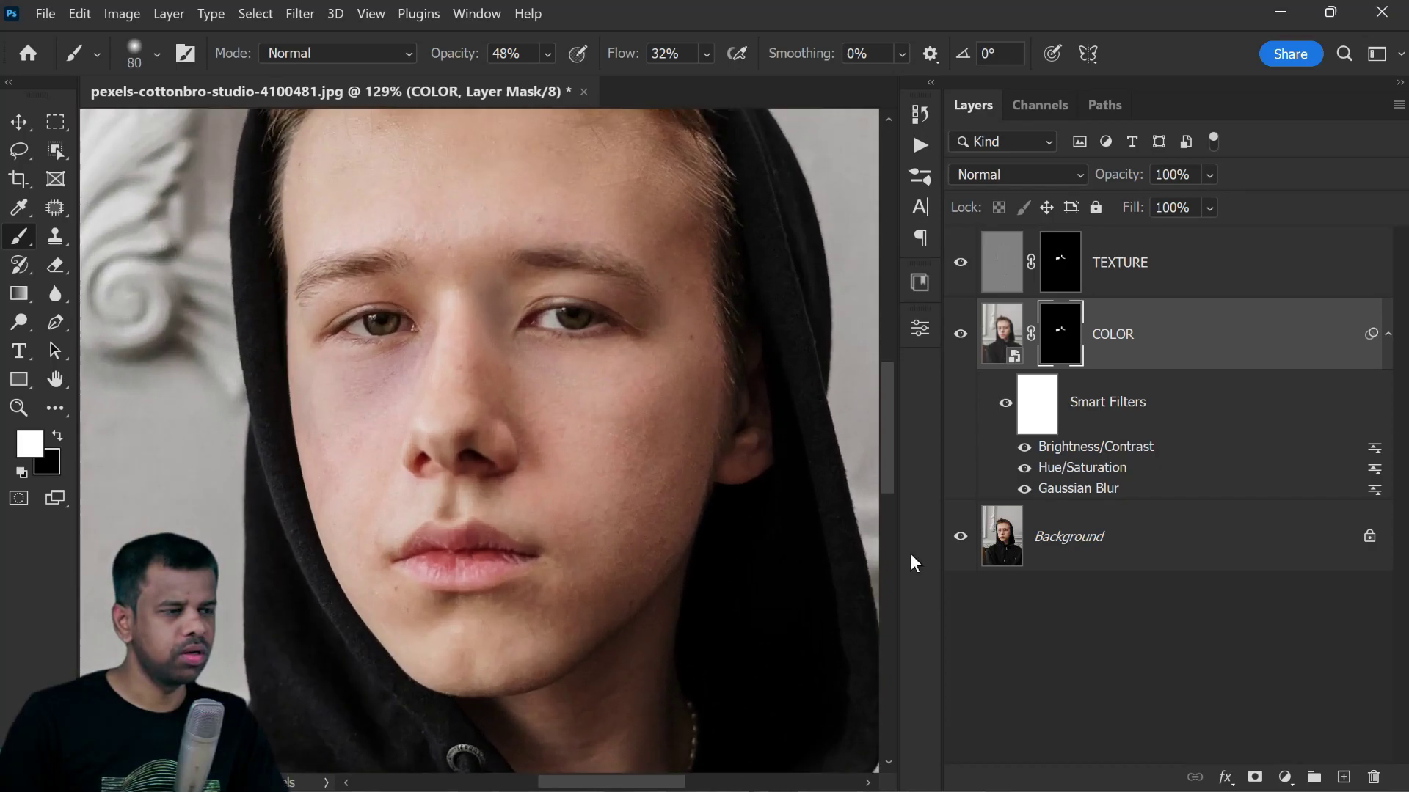
# Toggle the retouching layers off and on to compare against the original bruised photo.
pyautogui.keyDown('alt'); pyautogui.click(961, 546); pyautogui.keyUp('alt')
pyautogui.keyDown('alt'); pyautogui.click(961, 547); pyautogui.keyUp('alt')
pyautogui.keyDown('alt'); pyautogui.click(961, 546); pyautogui.keyUp('alt')
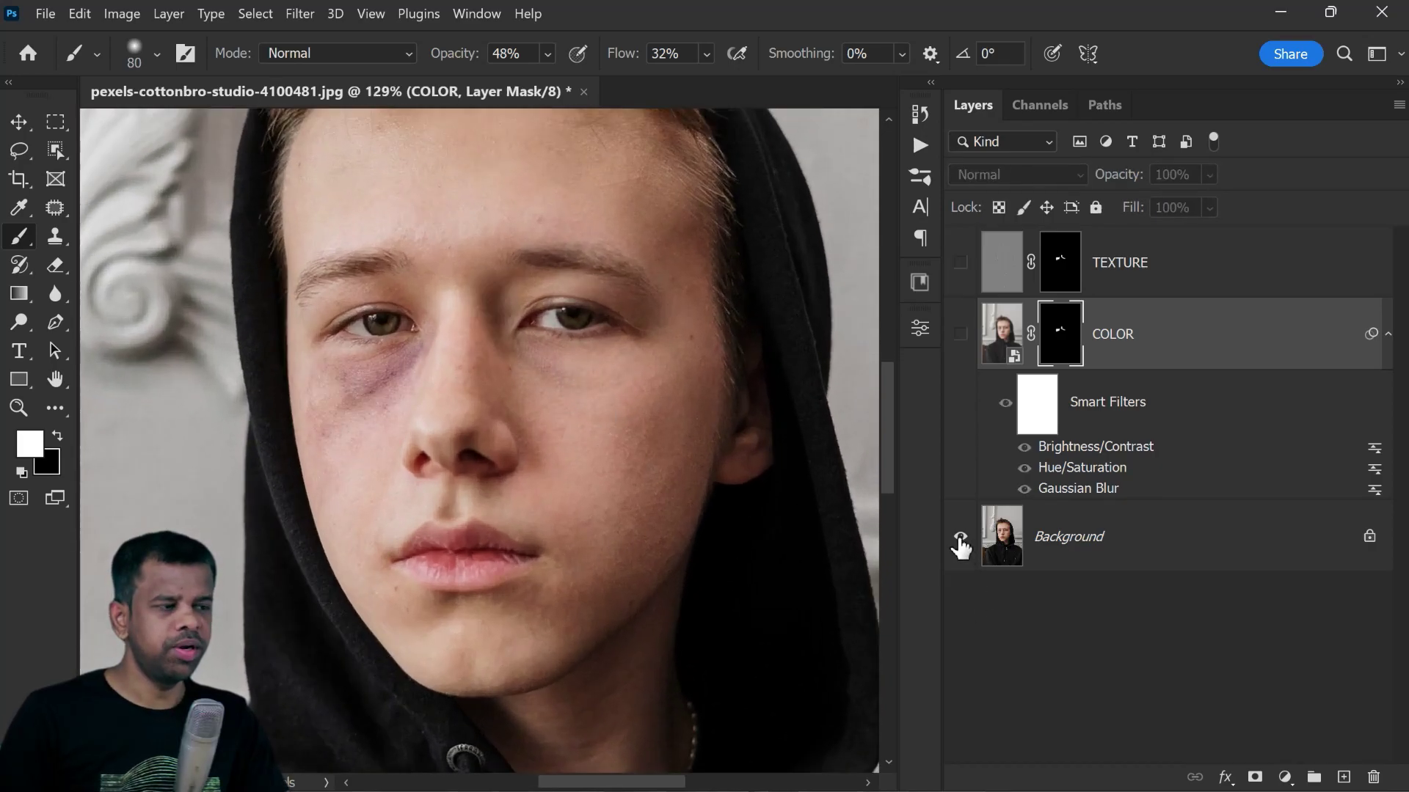
pyautogui.keyDown('alt'); pyautogui.click(961, 547); pyautogui.keyUp('alt')
pyautogui.keyDown('alt'); pyautogui.click(961, 547); pyautogui.keyUp('alt')
pyautogui.keyDown('alt'); pyautogui.click(961, 546); pyautogui.keyUp('alt')
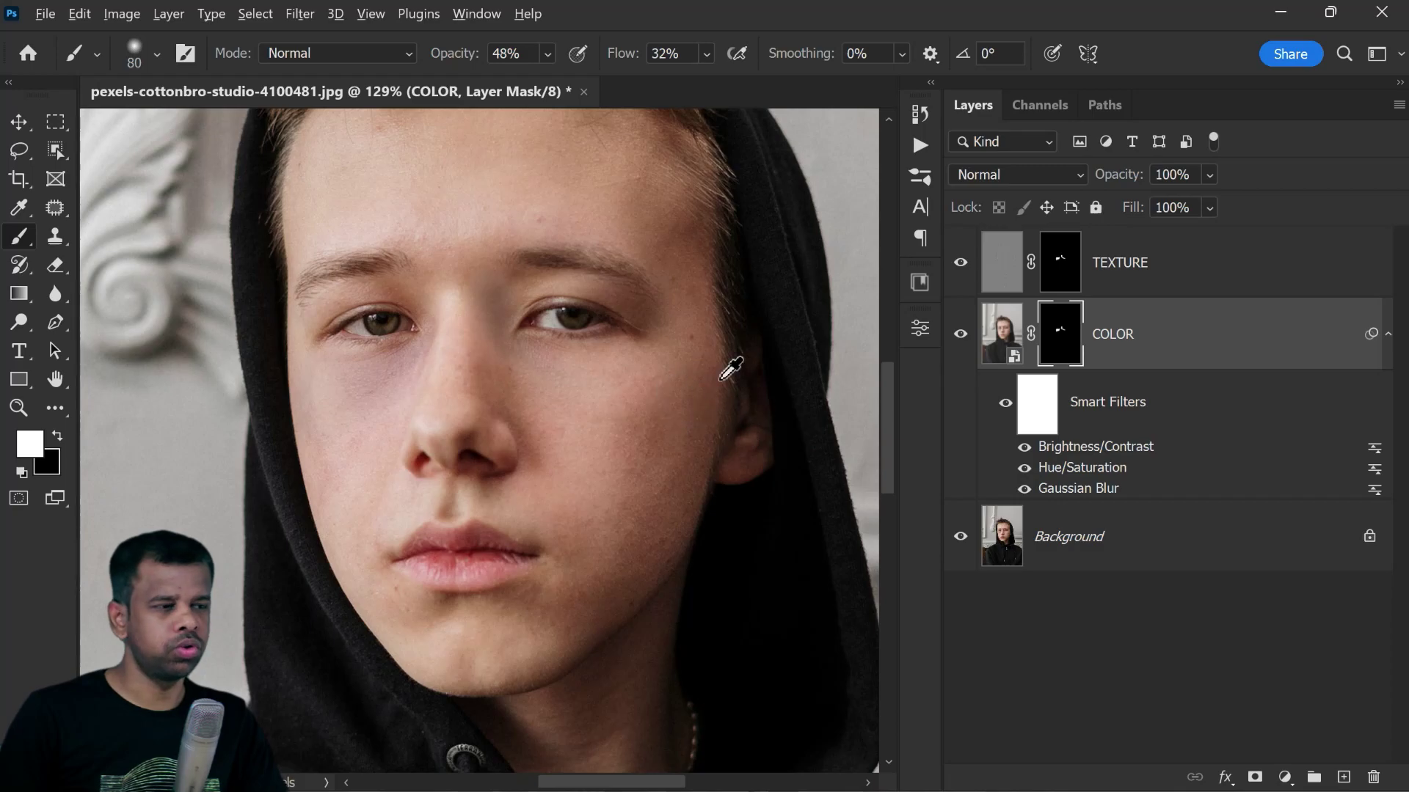
pyautogui.scroll(-3, 741, 400)
pyautogui.scroll(-2, 726, 404)
pyautogui.scroll(3, 692, 403)
pyautogui.scroll(-1, 717, 434)
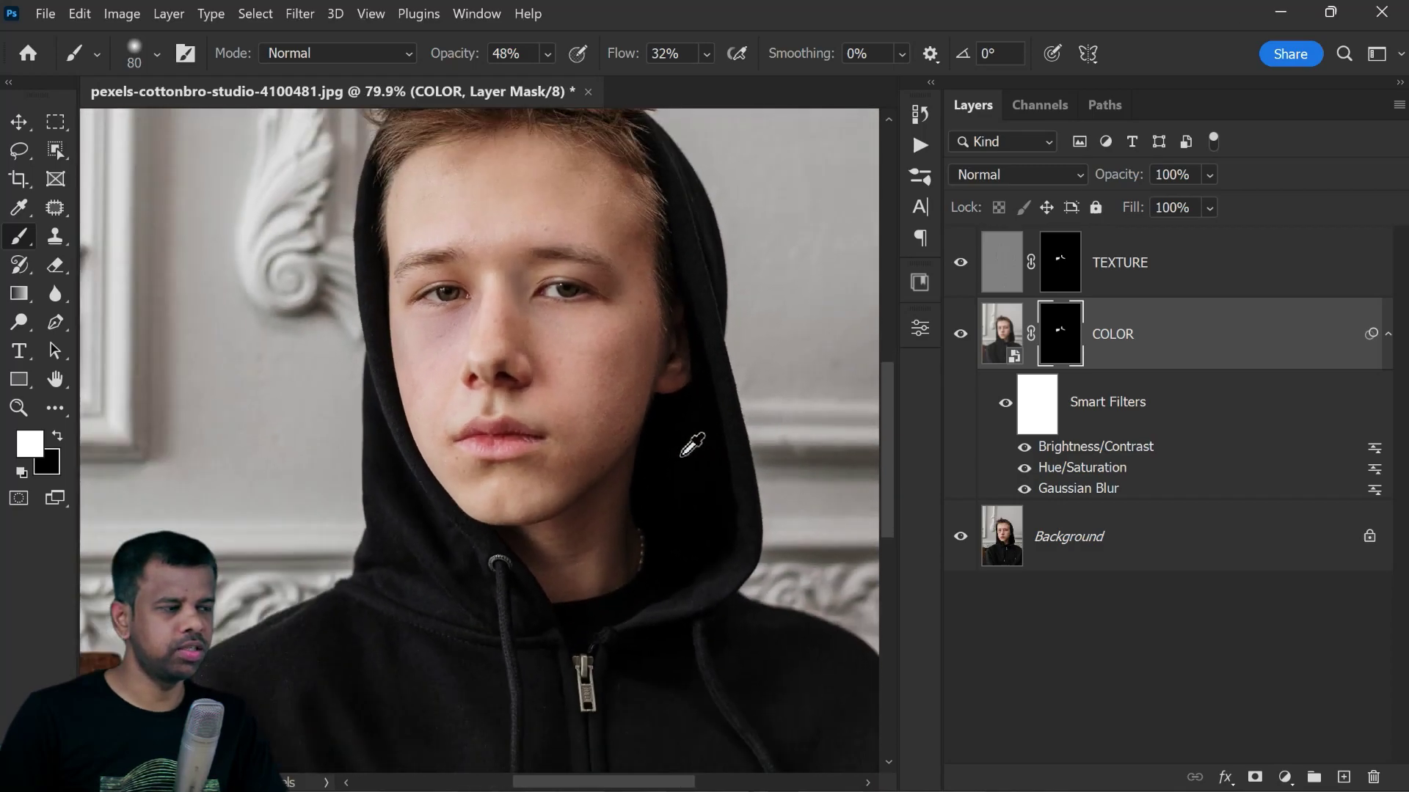
# With TEXTURE selected and black as the painting colour, add a Photo Filter adjustment layer.
pyautogui.click(1126, 283)
pyautogui.press('x')
pyautogui.scroll(-1, 506, 317)
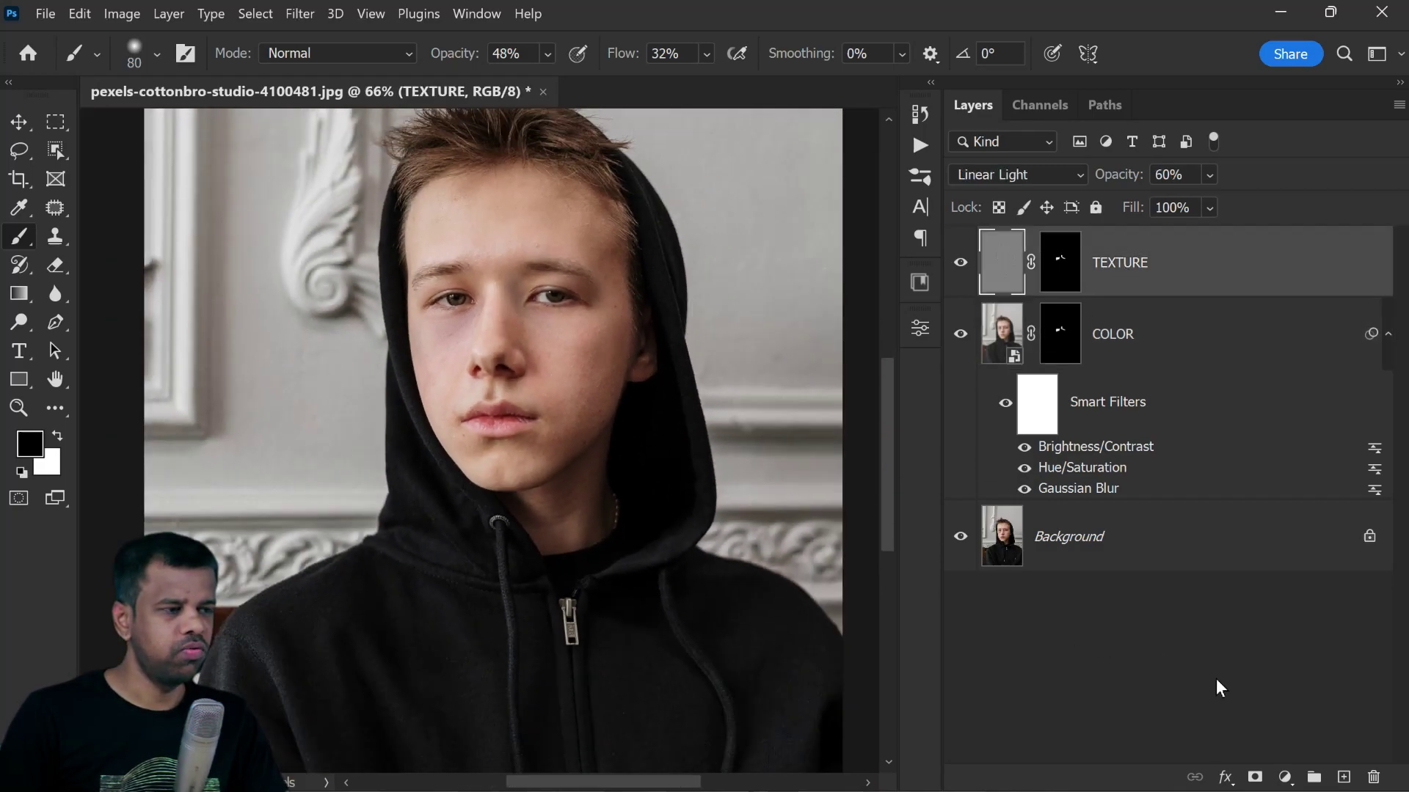
pyautogui.click(1285, 778)
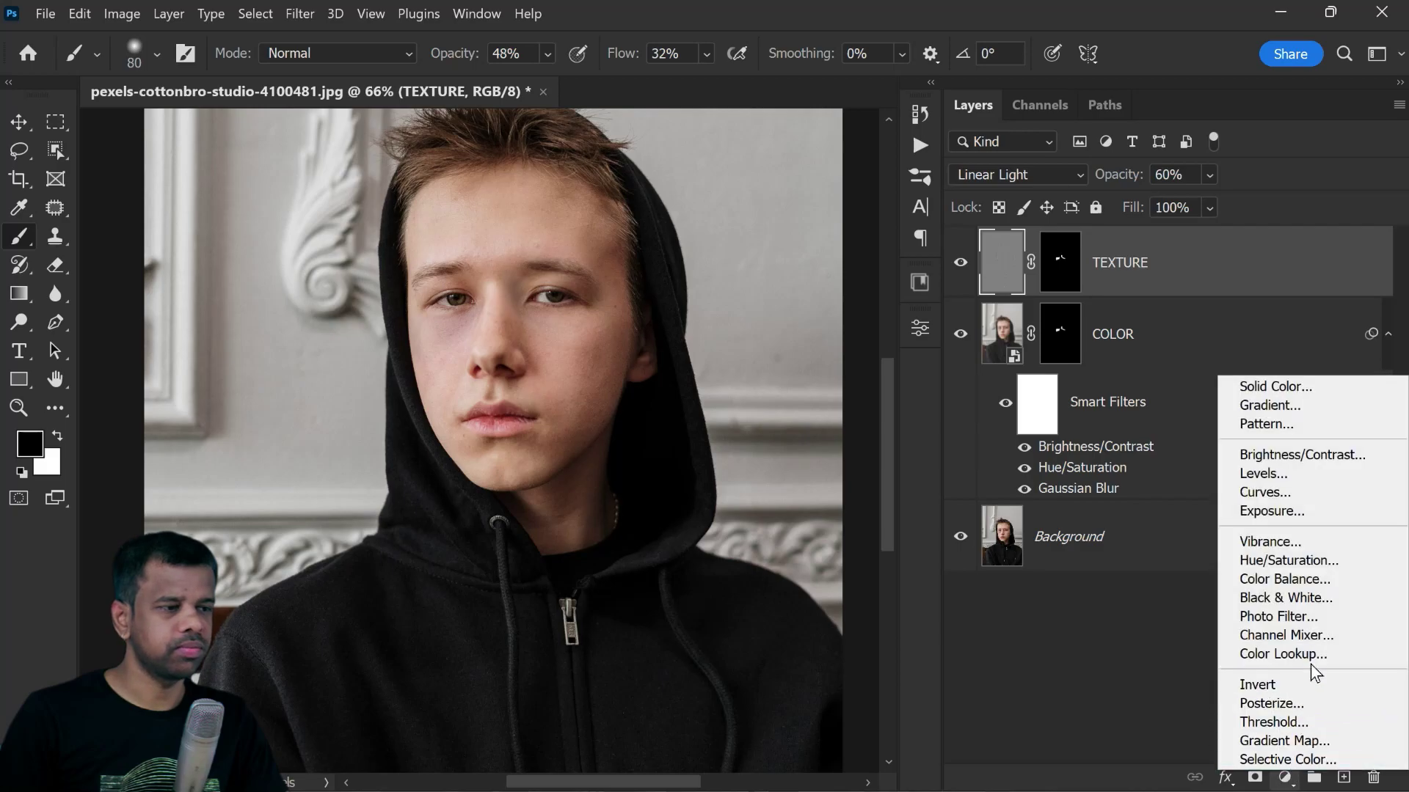
pyautogui.click(1314, 617)
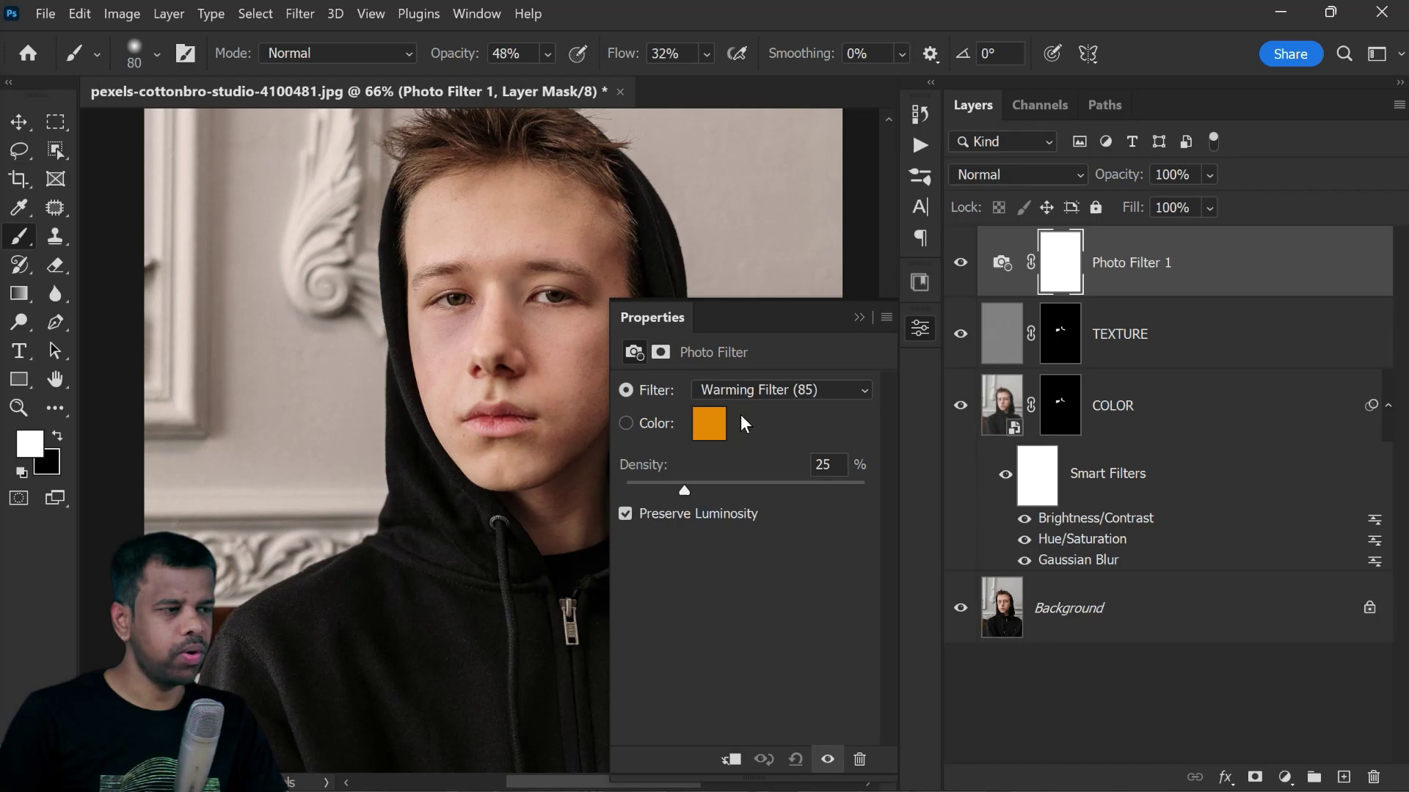
pyautogui.click(858, 317)
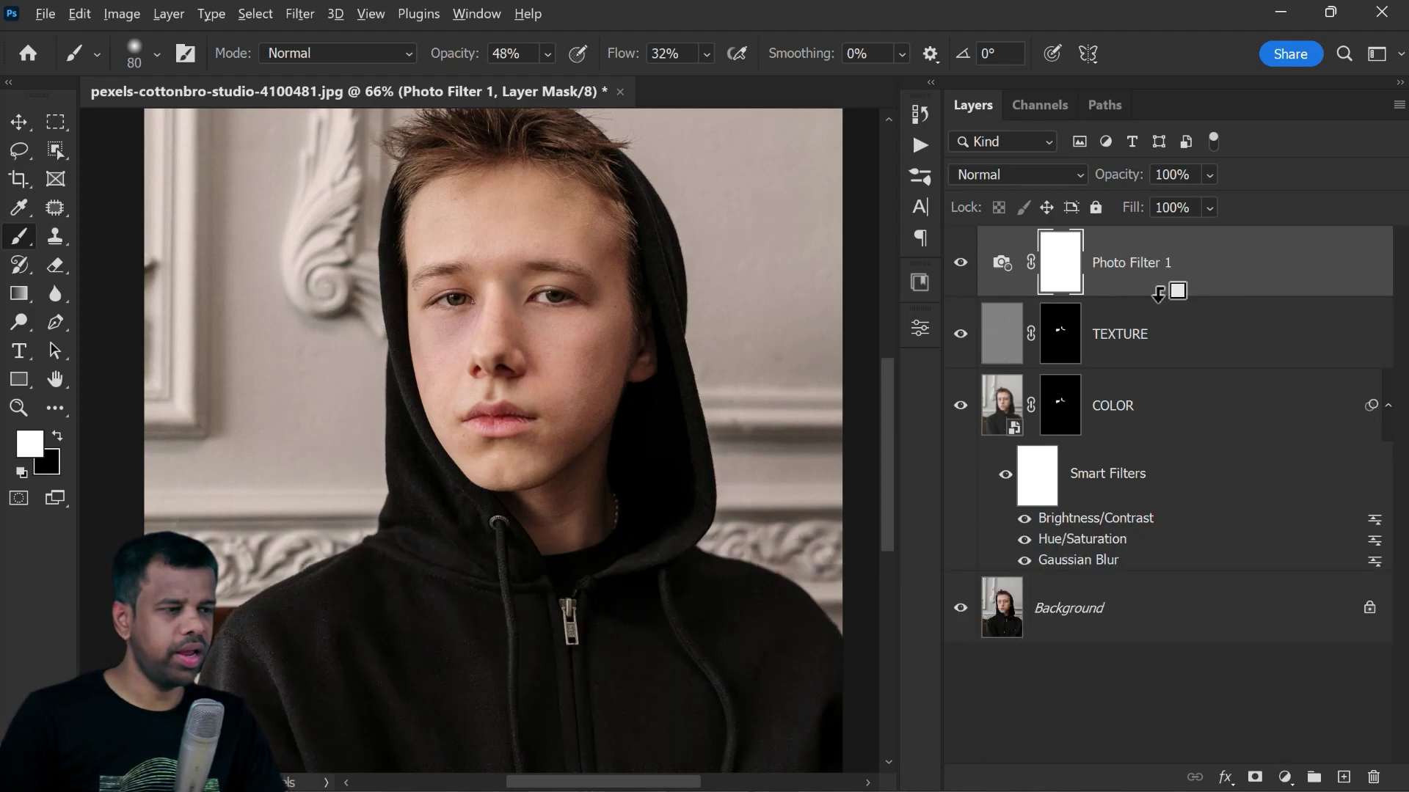
# Clip Photo Filter 1 to TEXTURE and set the Warming Filter (85) density to 15%.
pyautogui.keyDown('alt'); pyautogui.click(1157, 292); pyautogui.keyUp('alt')
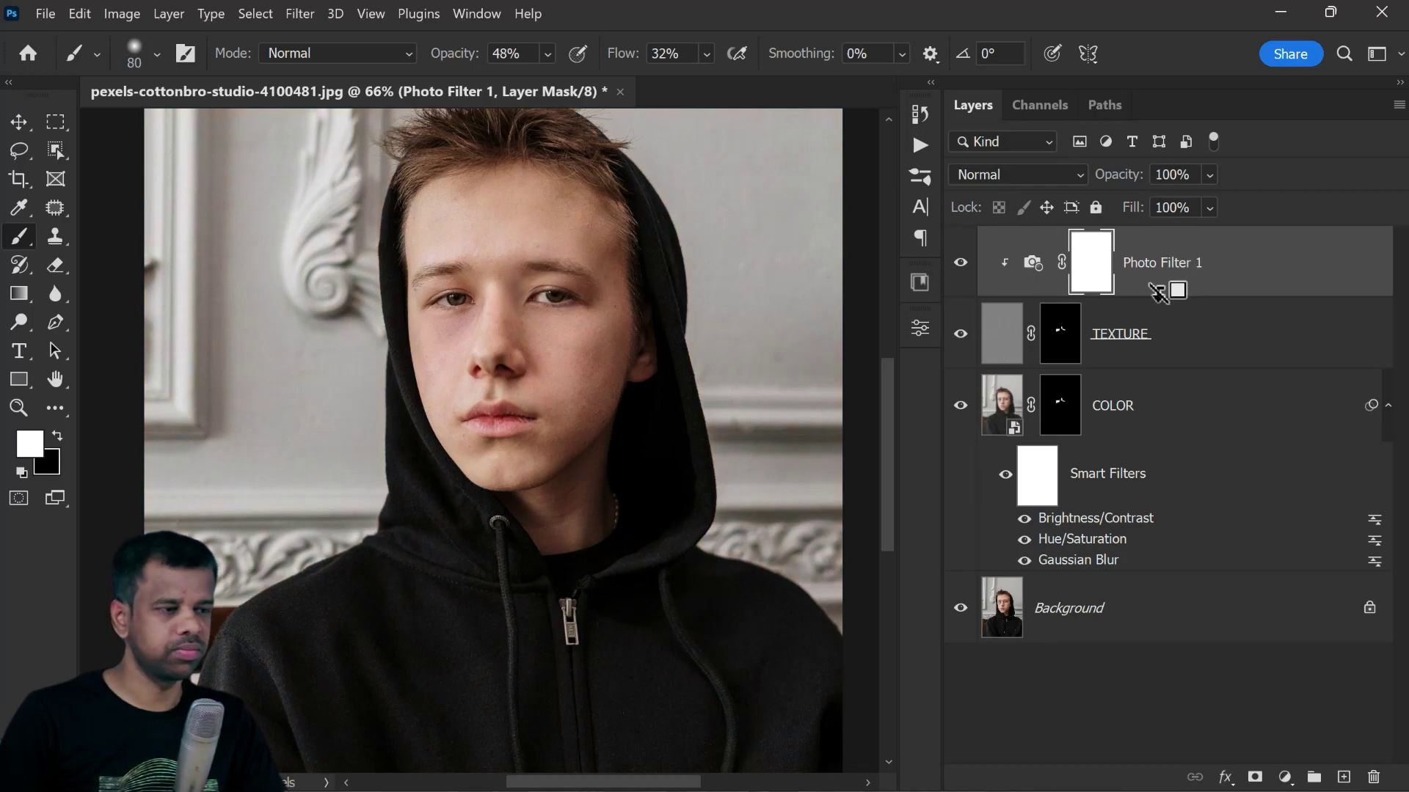
pyautogui.scroll(3, 628, 277)
pyautogui.doubleClick(1049, 264)
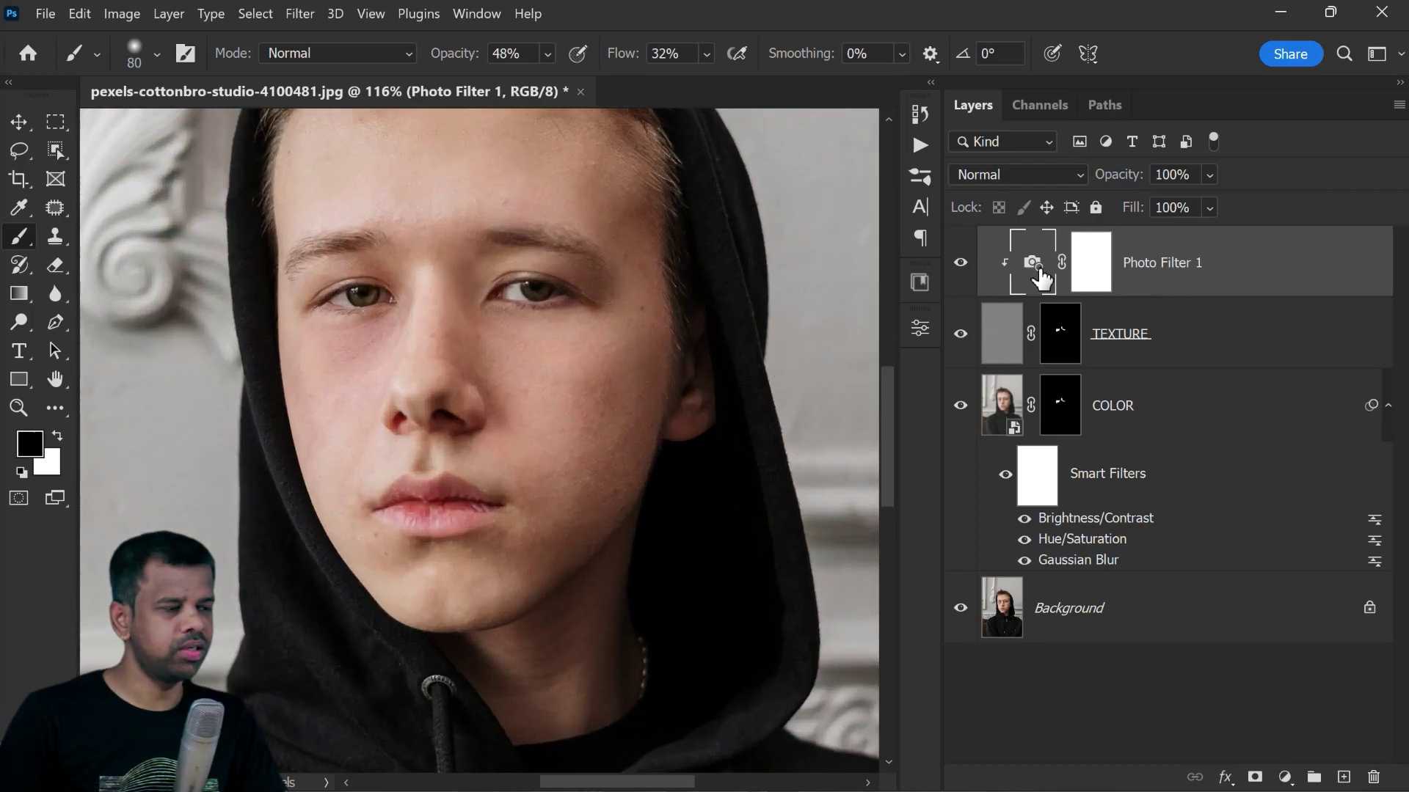
pyautogui.moveTo(688, 492); pyautogui.dragTo(657, 487)
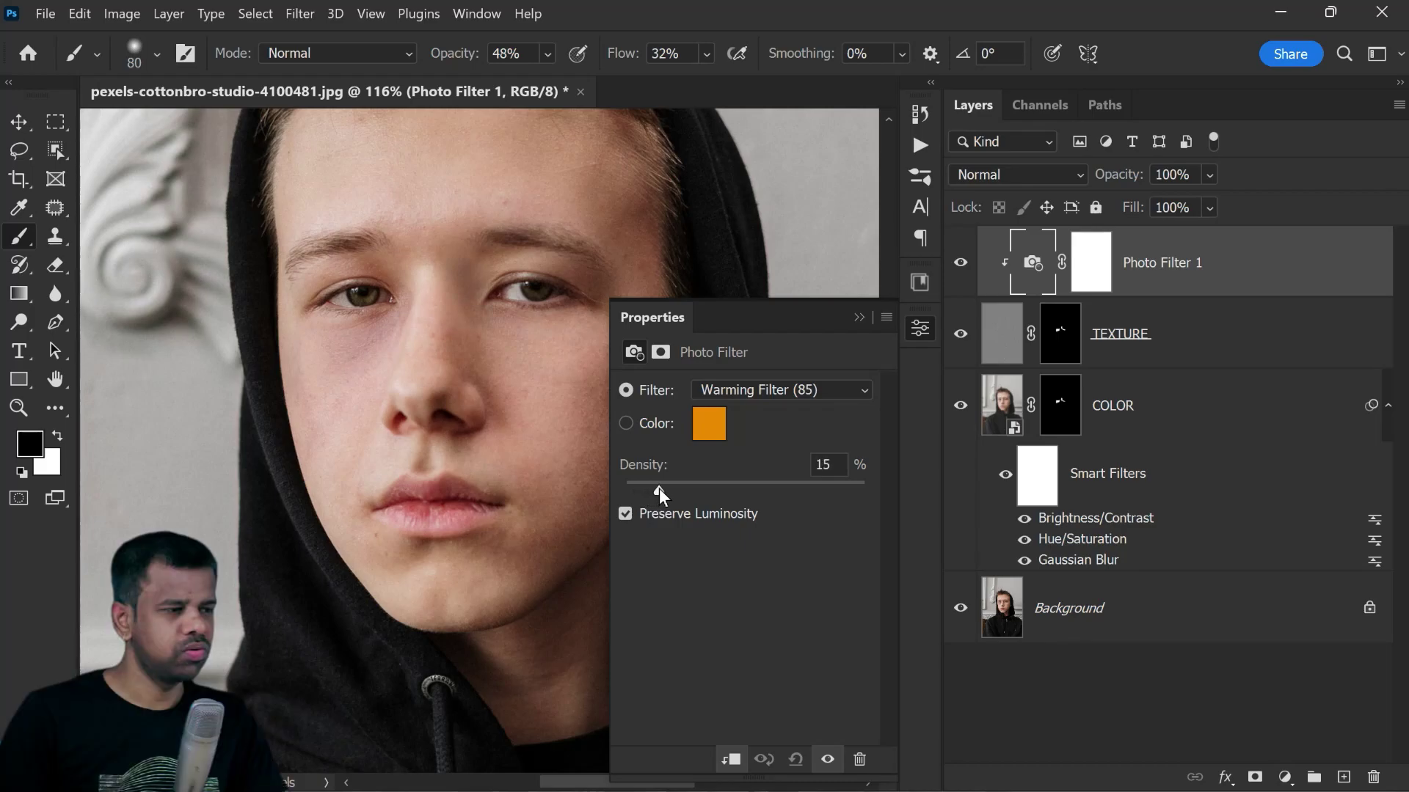
pyautogui.click(857, 318)
pyautogui.scroll(-2, 688, 328)
pyautogui.scroll(-3, 688, 328)
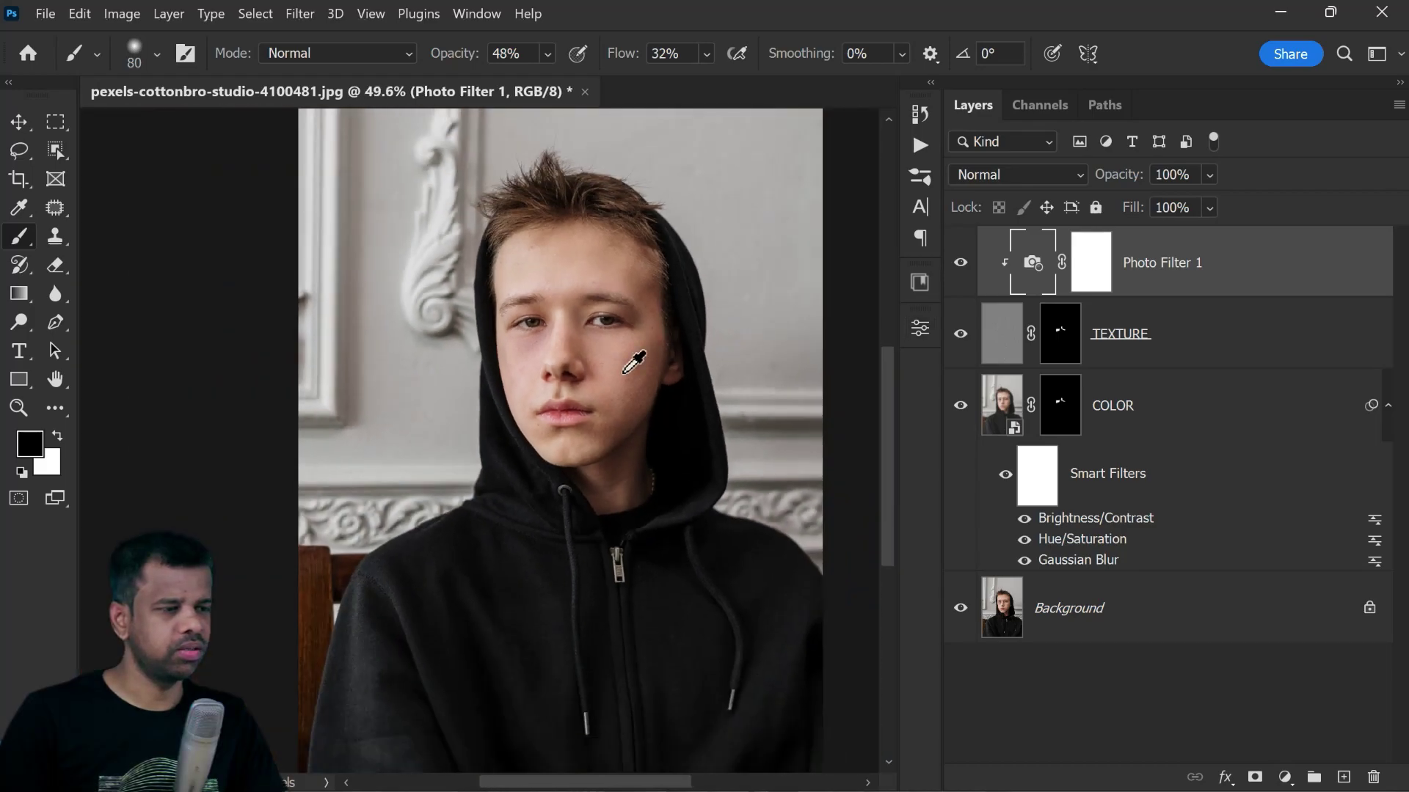
pyautogui.scroll(1, 636, 362)
pyautogui.scroll(1, 550, 377)
pyautogui.scroll(1, 685, 400)
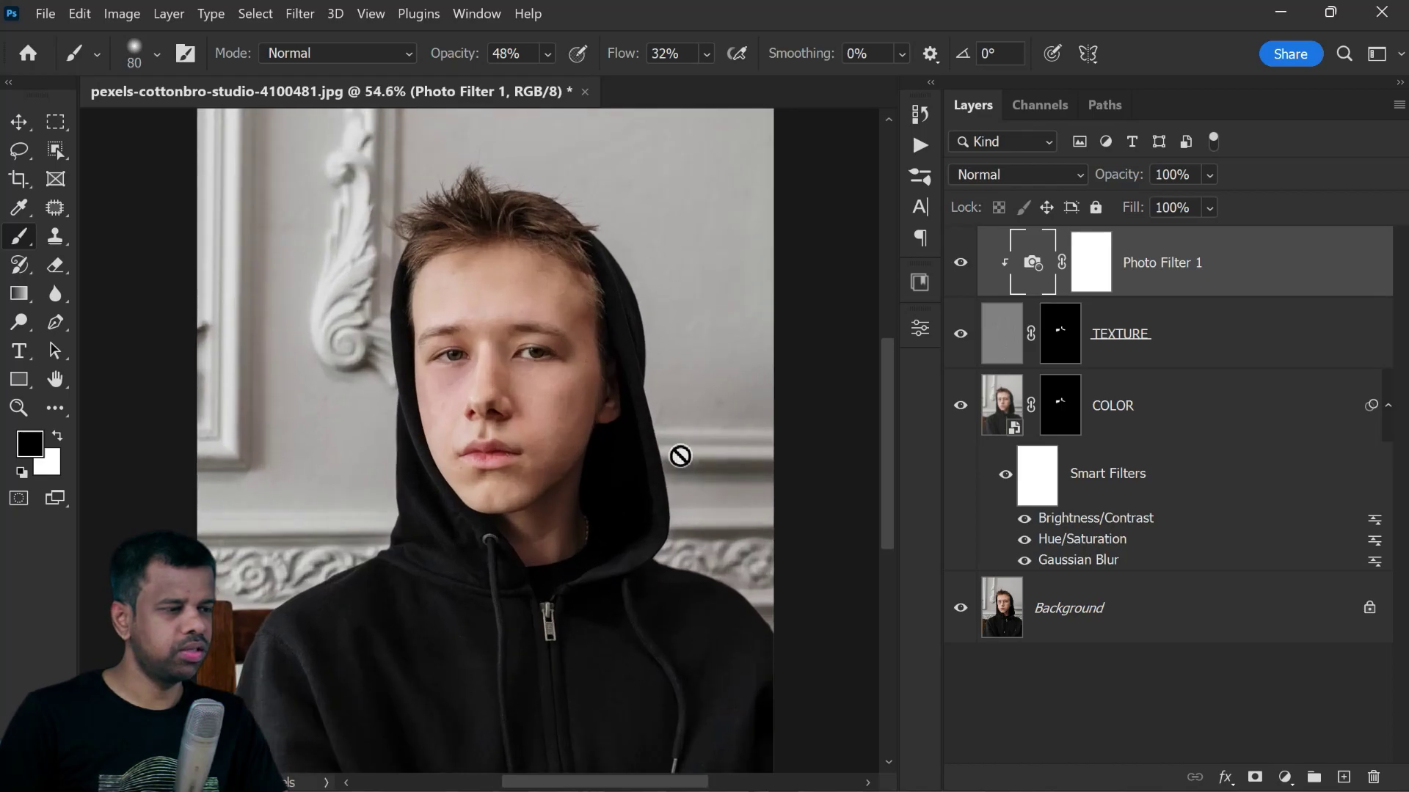
pyautogui.keyDown('alt'); pyautogui.click(961, 613); pyautogui.keyUp('alt')
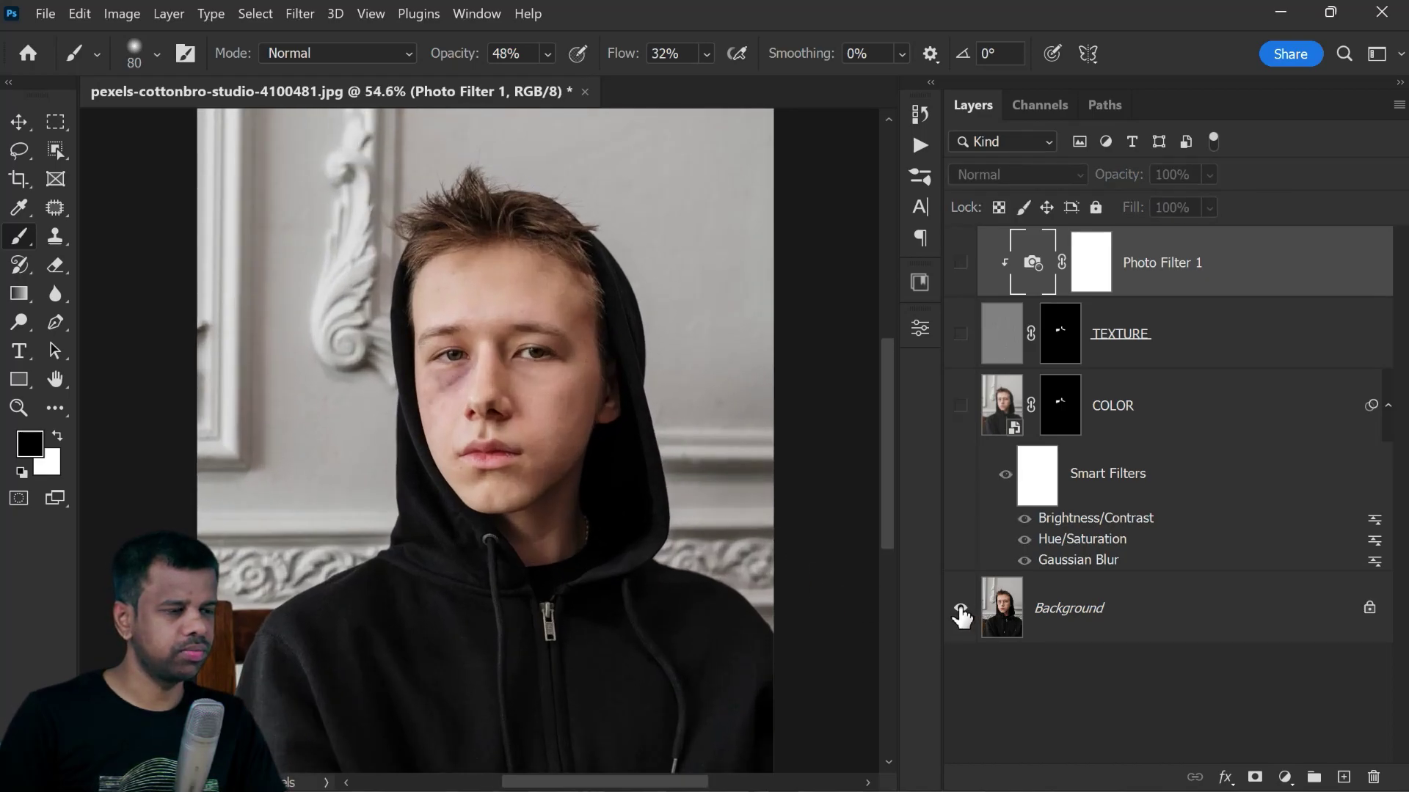
pyautogui.keyDown('alt'); pyautogui.click(961, 612); pyautogui.keyUp('alt')
pyautogui.keyDown('alt'); pyautogui.click(960, 612); pyautogui.keyUp('alt')
pyautogui.keyDown('alt'); pyautogui.click(961, 613); pyautogui.keyUp('alt')
pyautogui.keyDown('alt'); pyautogui.click(961, 613); pyautogui.keyUp('alt')
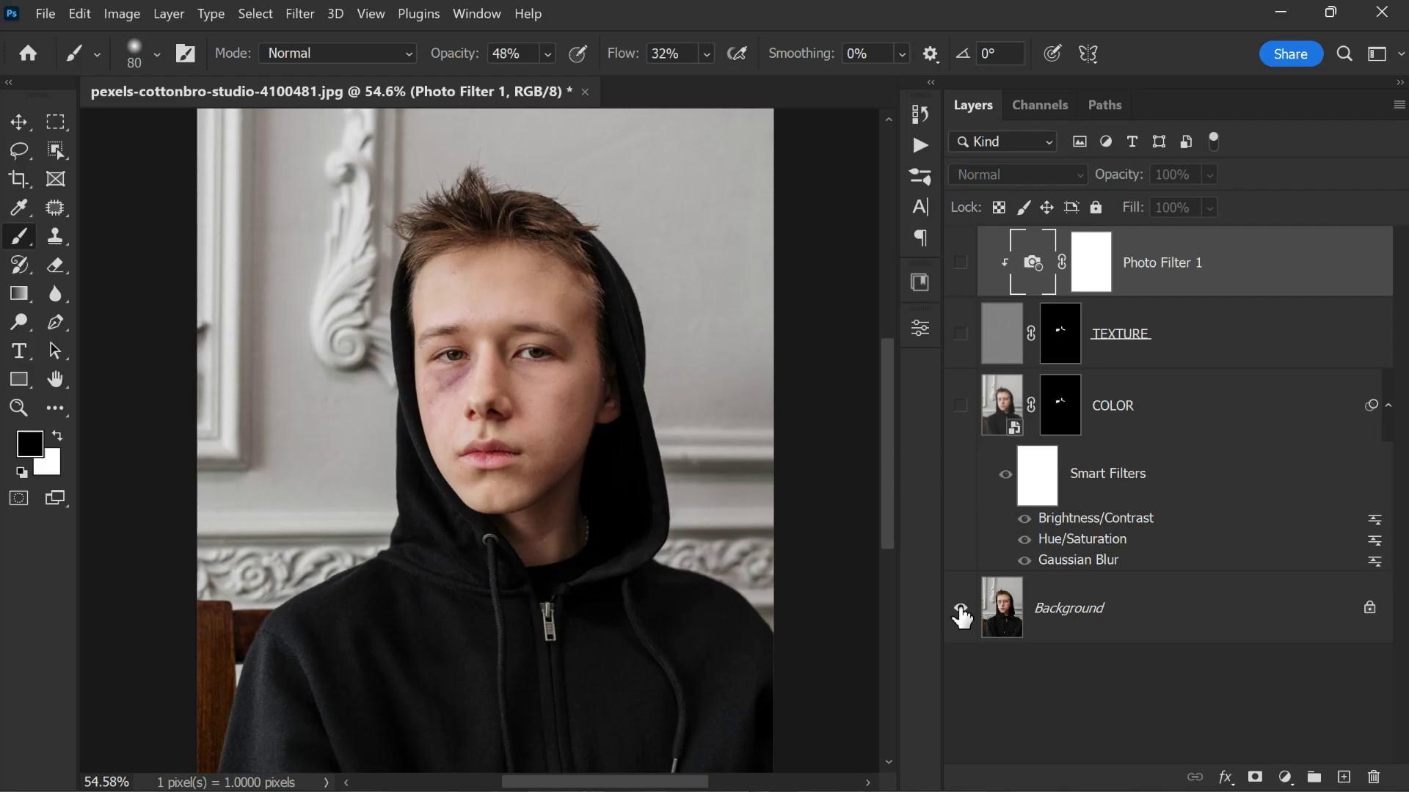